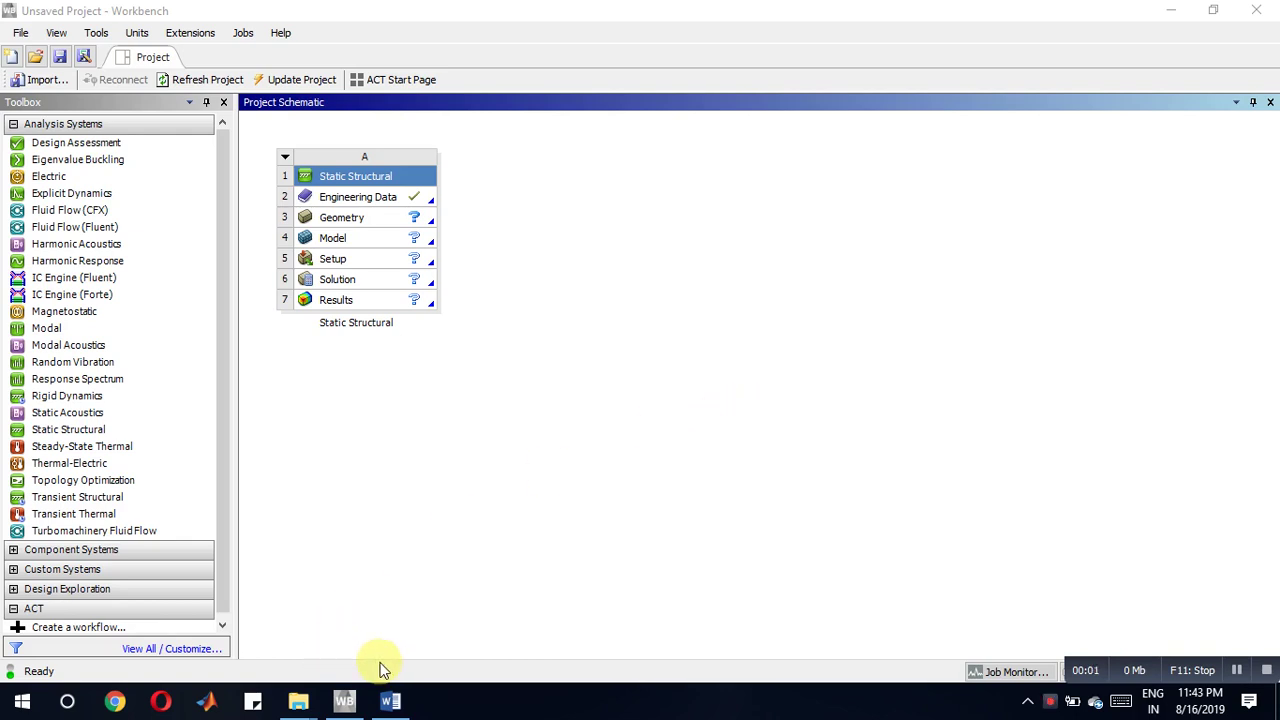
Step: Bring the Word reference document showing the 375 mm tapered bar under 1000 N to the front
click(390, 700)
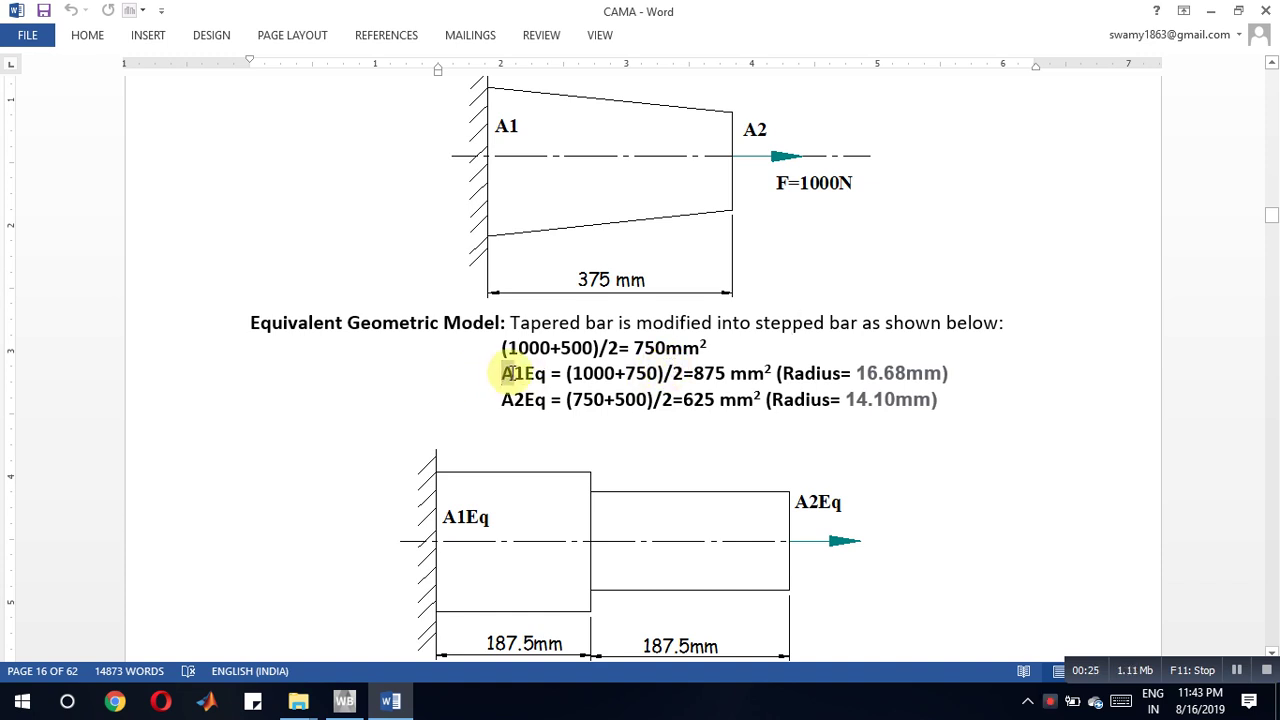
click(500, 480)
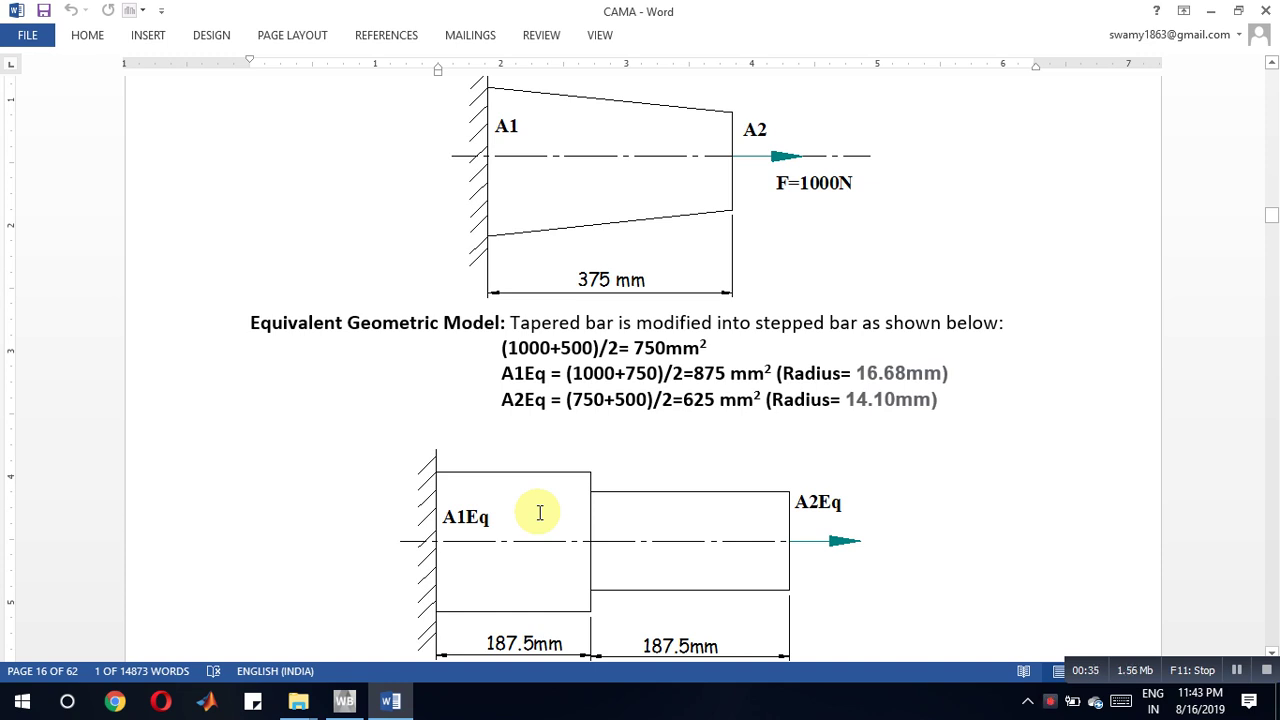
click(344, 701)
Step: Launch SpaceClaim from the Static Structural Geometry cell (A3) to get an empty Design1
double_click(342, 219)
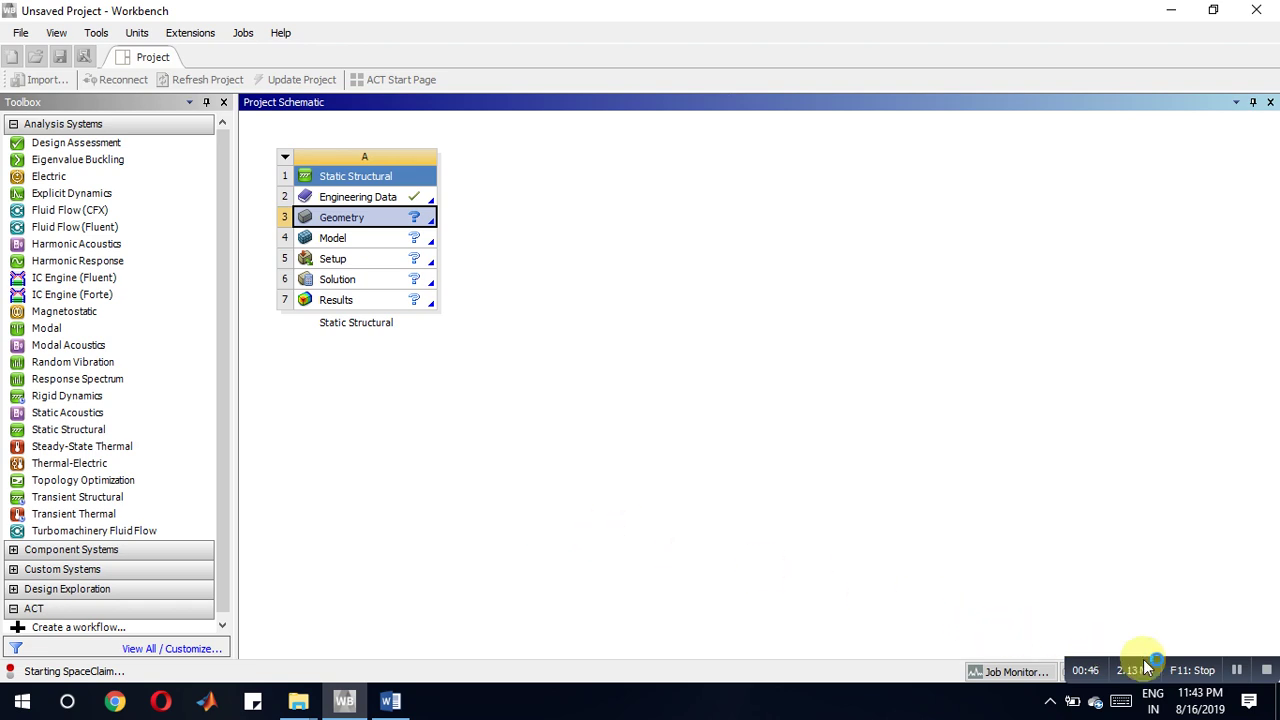
click(1237, 671)
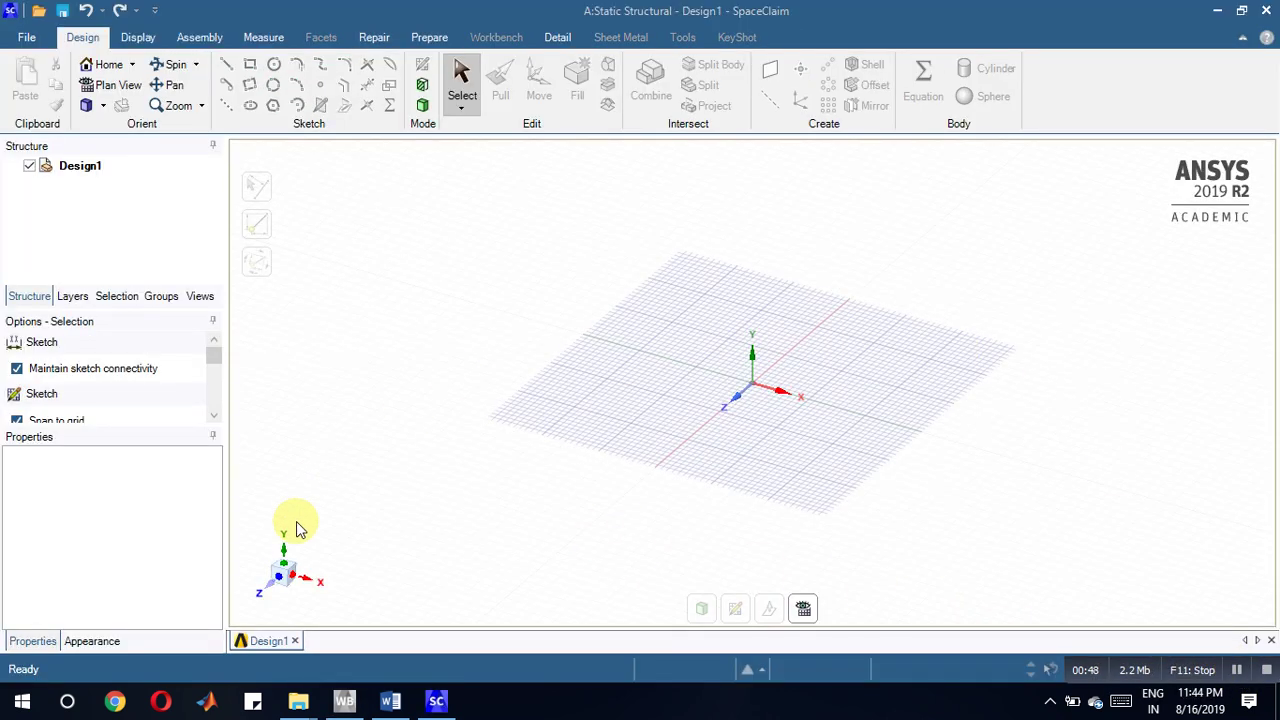
Step: Switch to plan view and start a Line sketch on the XY plane, checking the stepped-bar dimensions in Word
click(285, 580)
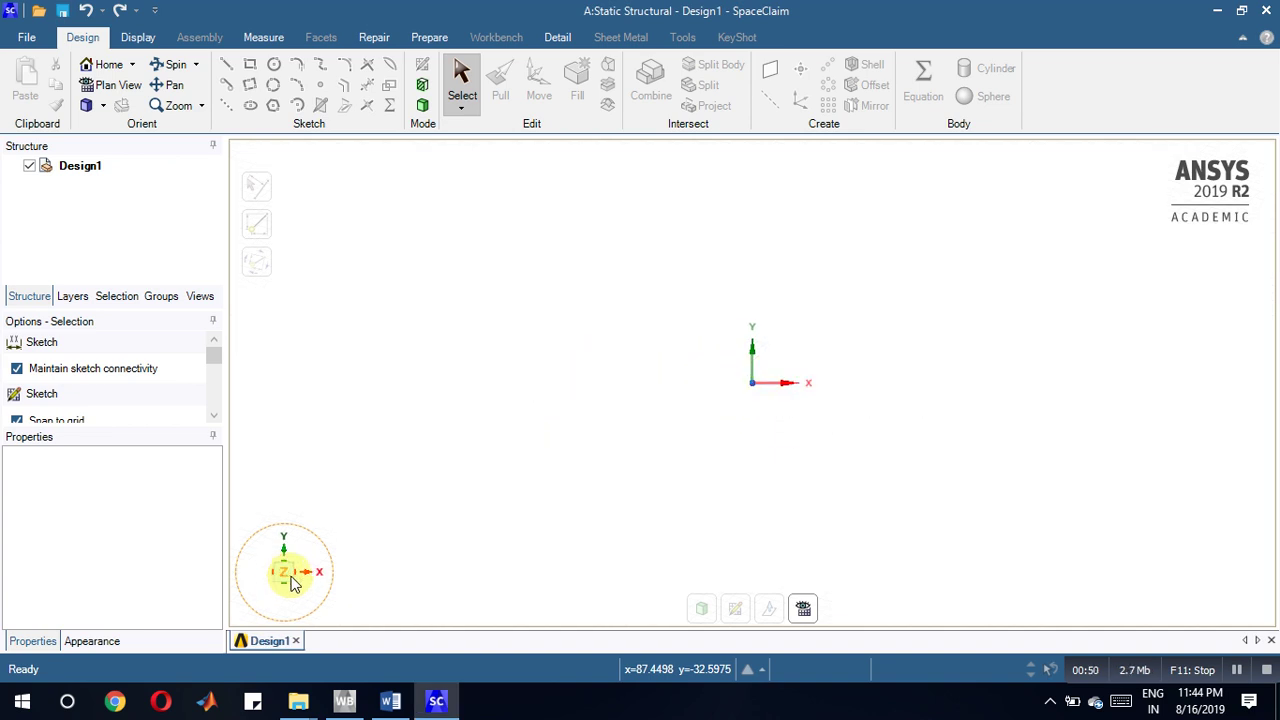
click(226, 63)
click(737, 607)
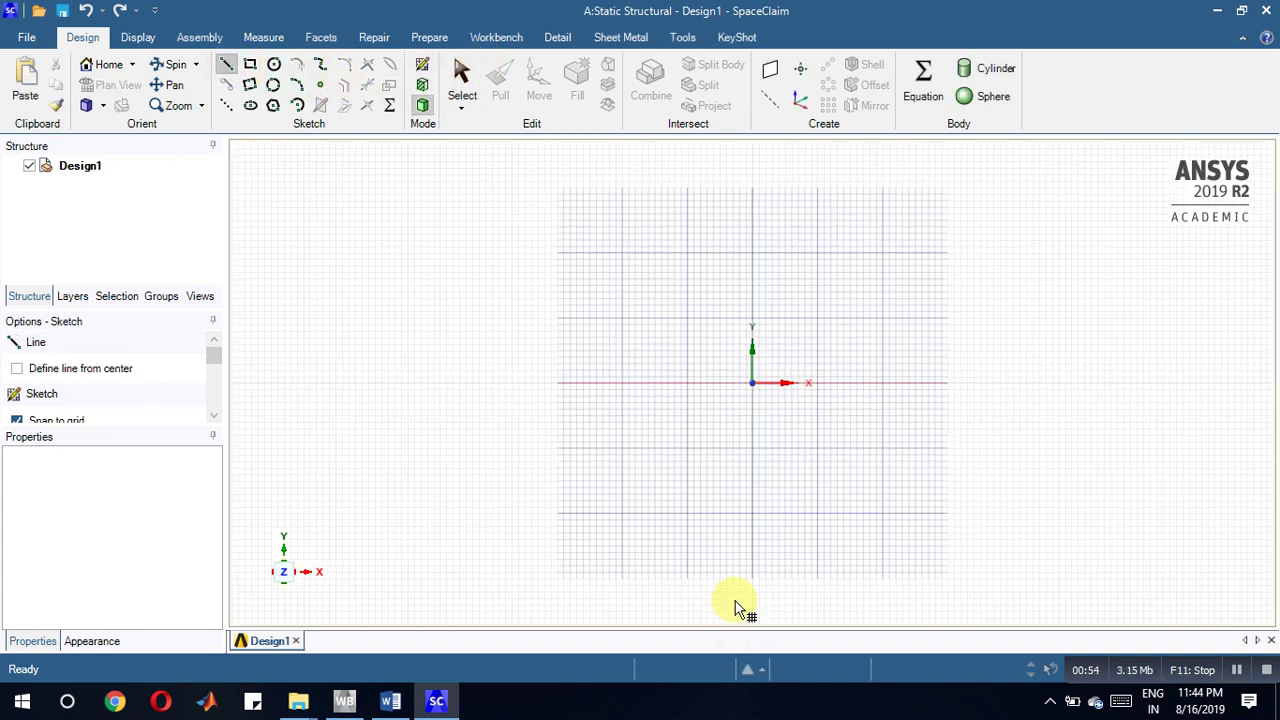
click(390, 703)
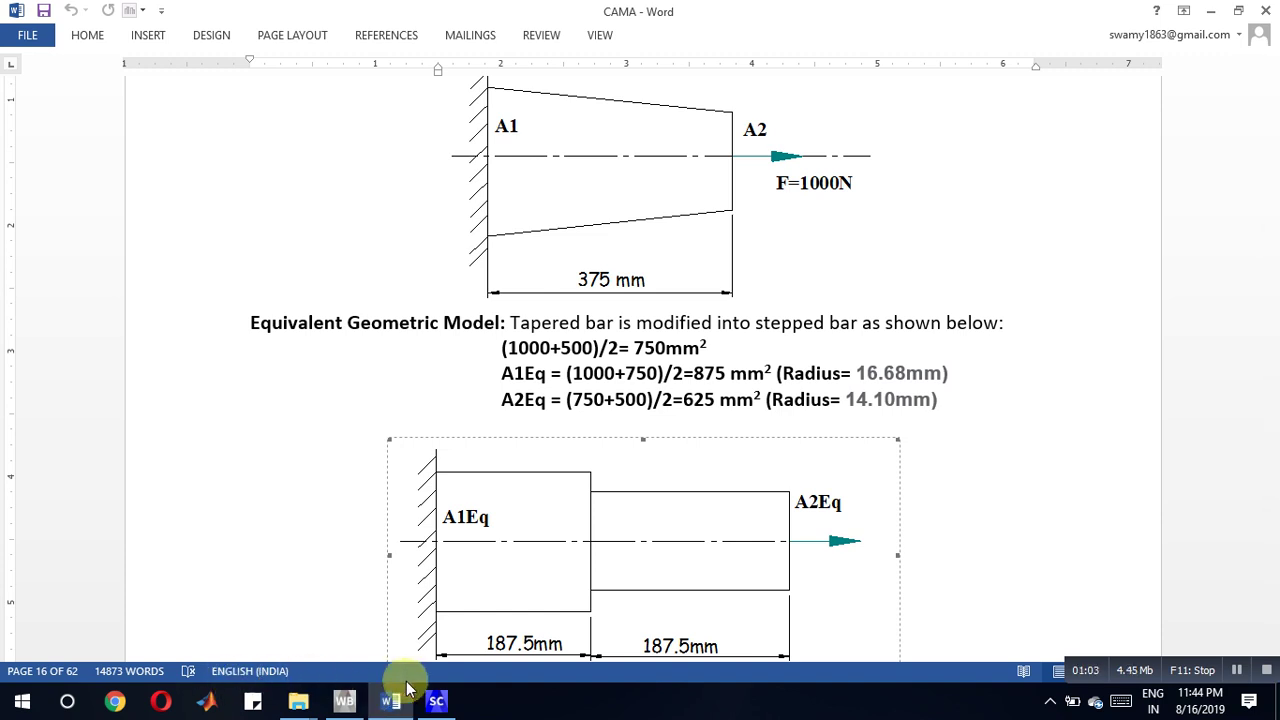
click(436, 701)
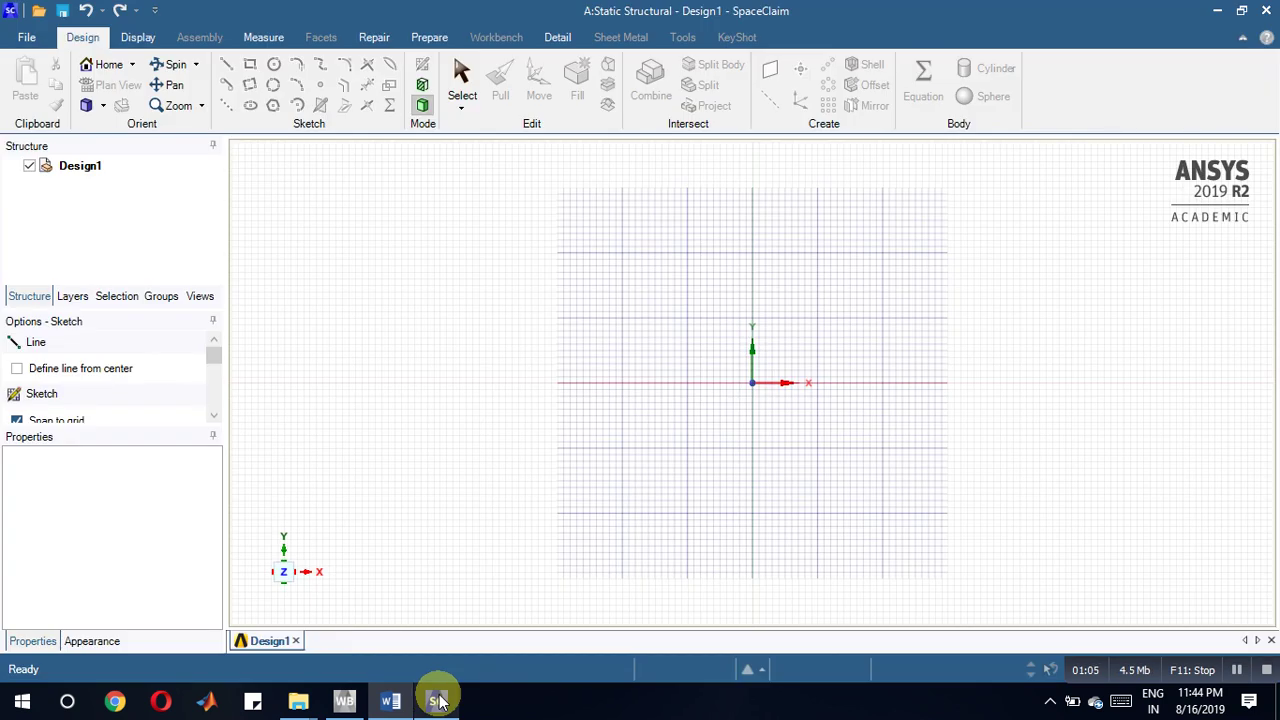
click(227, 66)
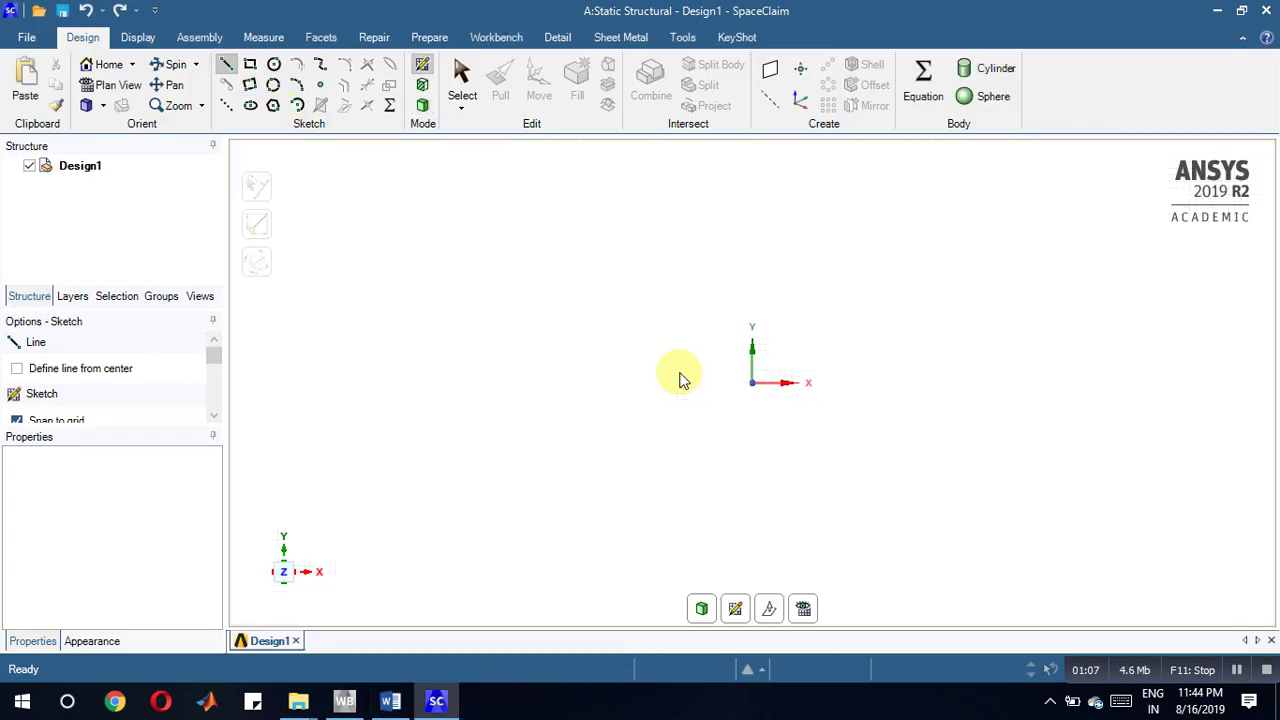
click(735, 609)
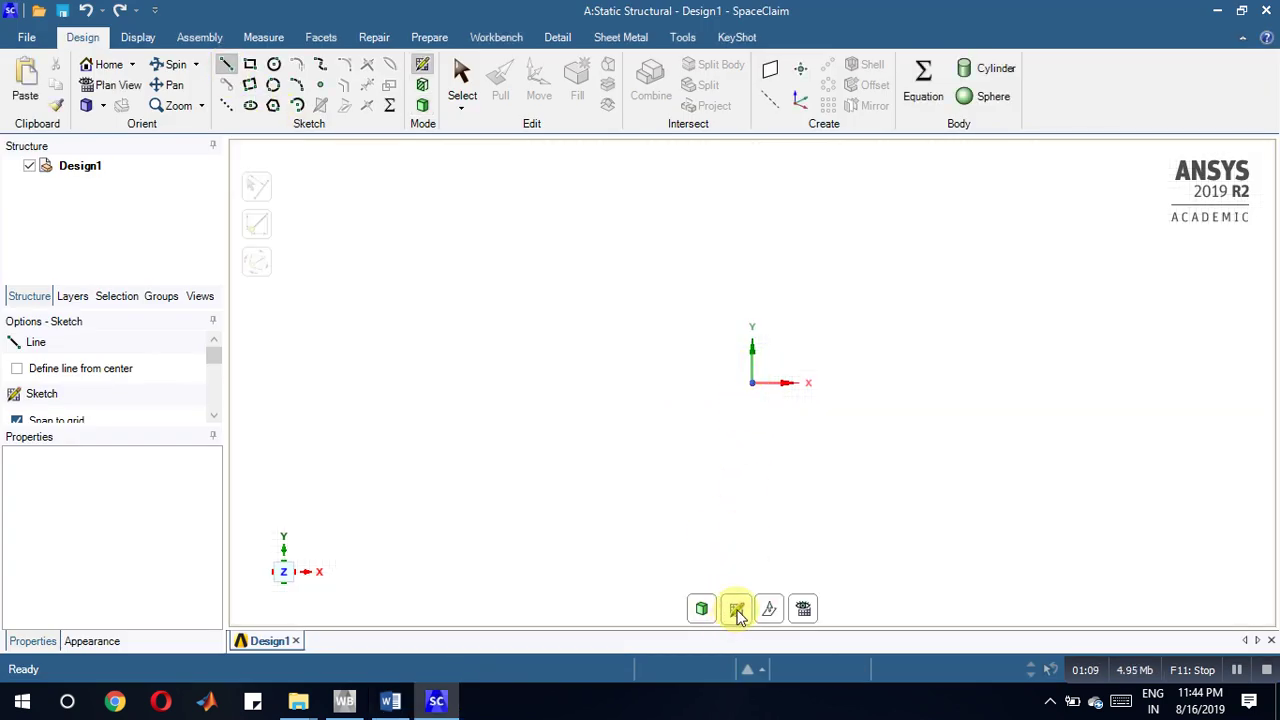
Step: Draw two collinear 187.5 mm lines from the origin along X, forming the 375 mm axis
click(752, 385)
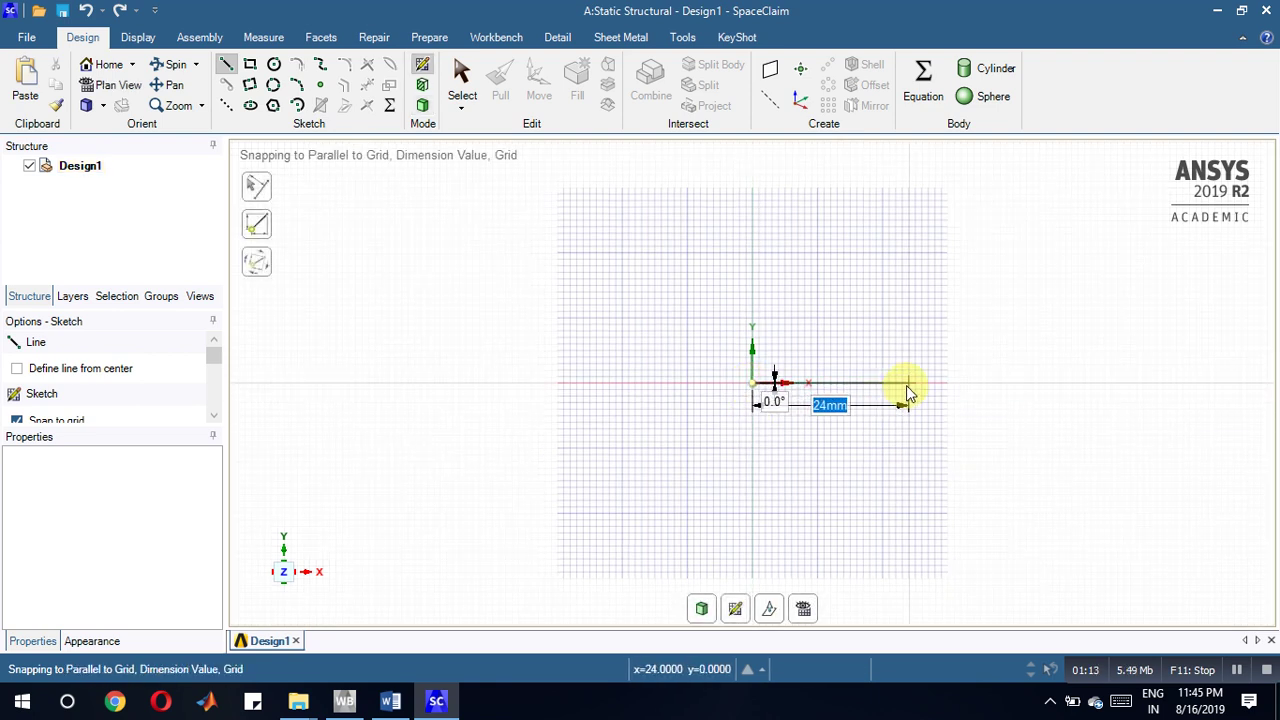
text(187.5)
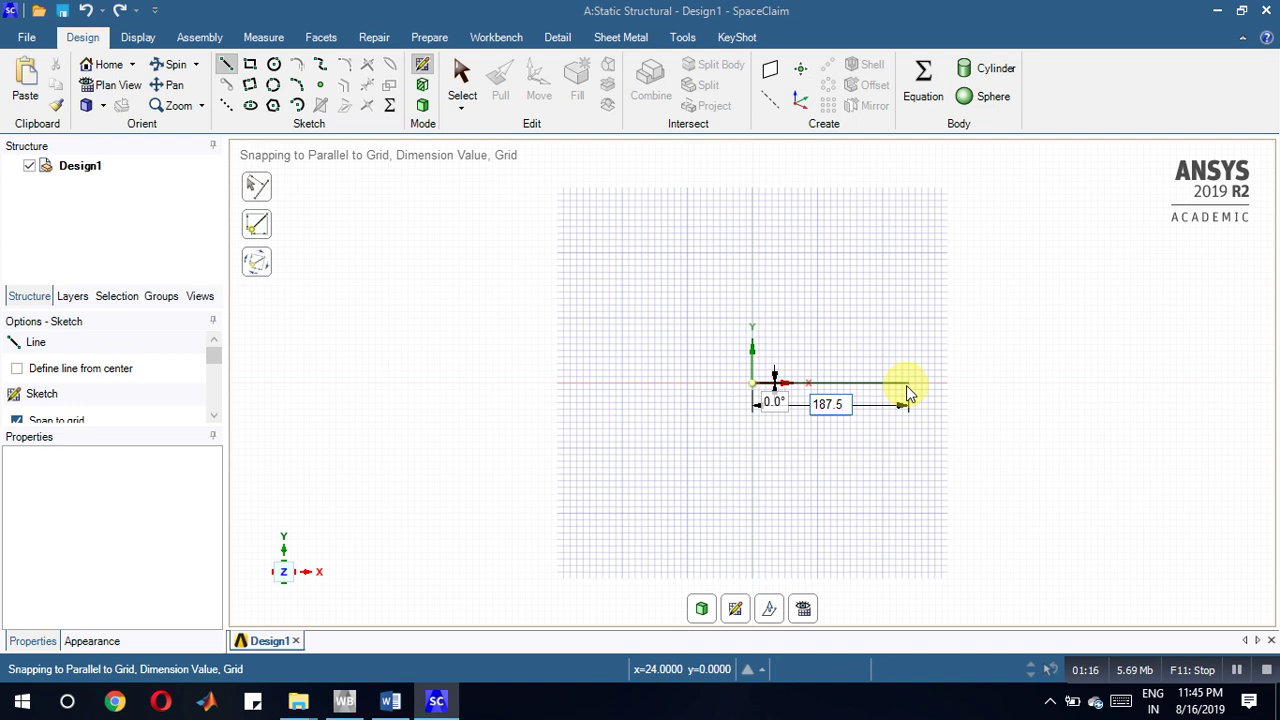
key(Return)
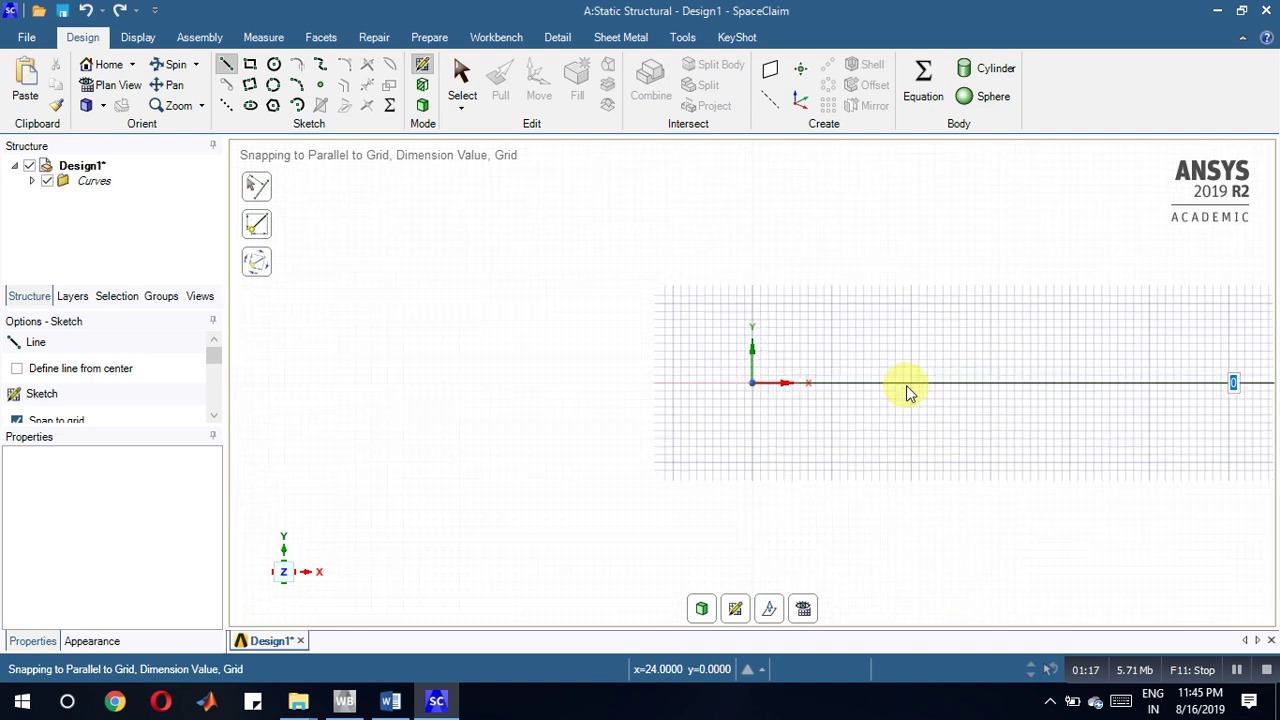
click(1144, 384)
text(18)
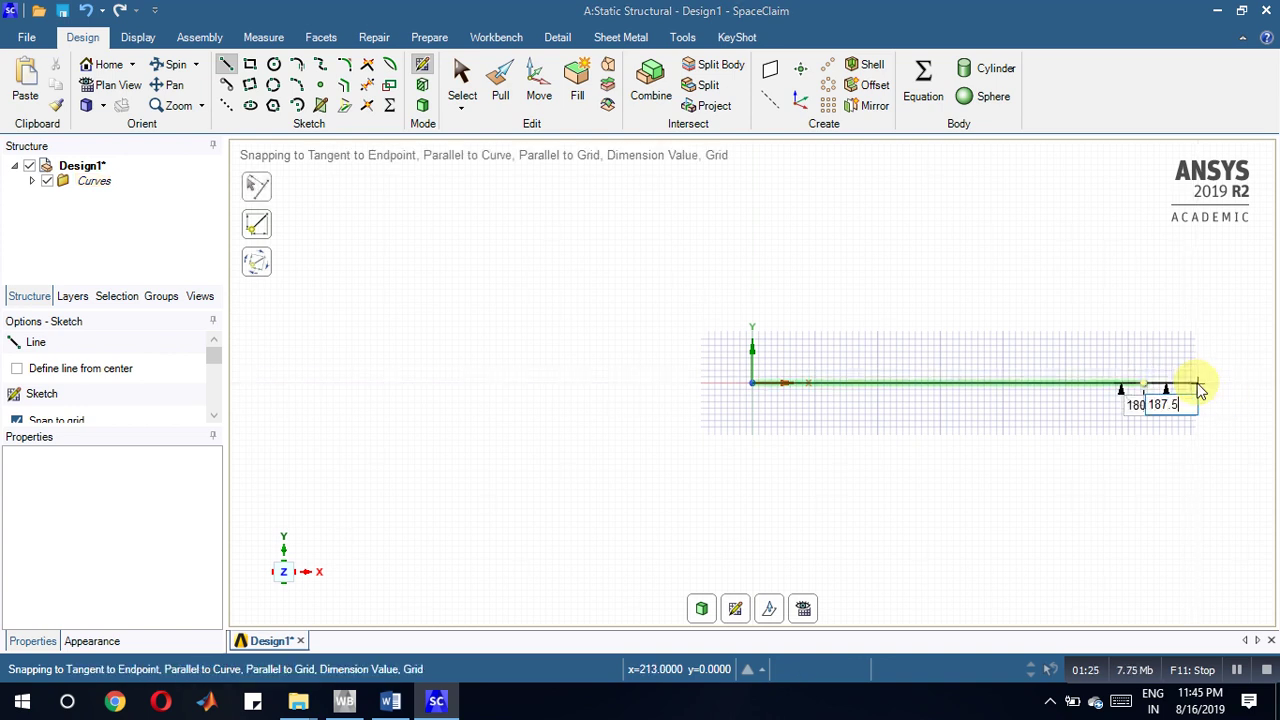
text(7.5)
key(Return)
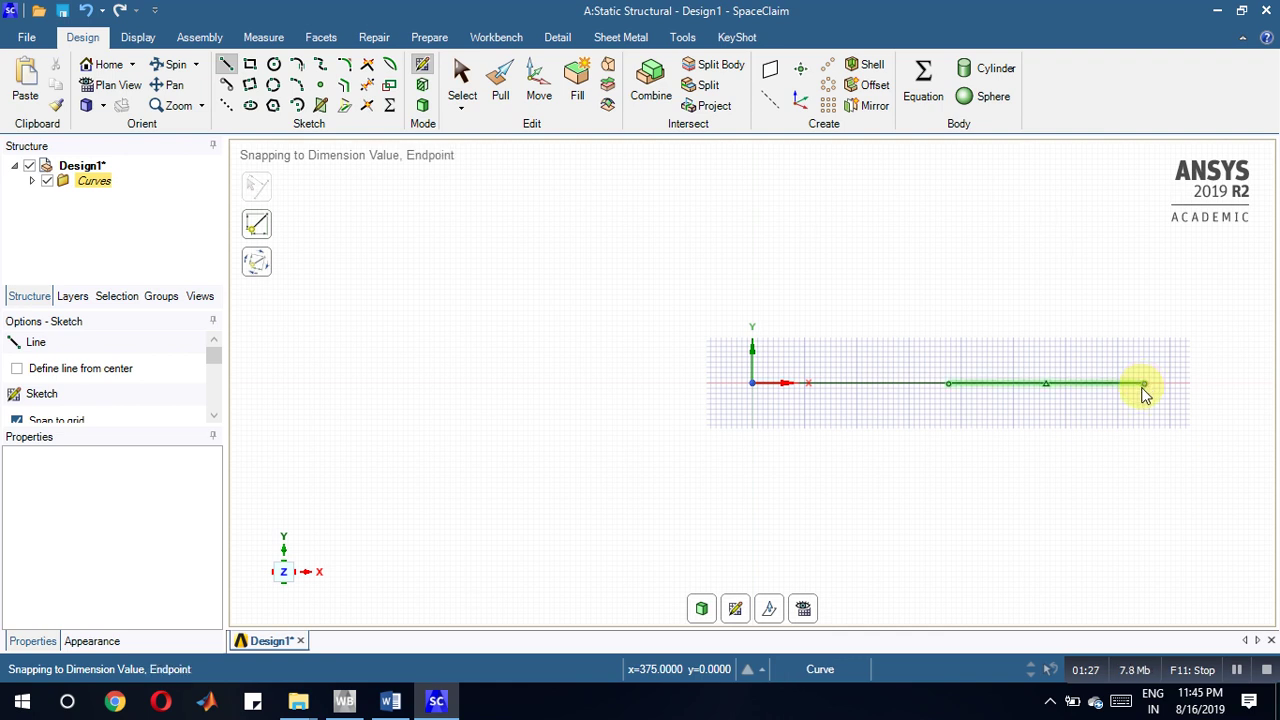
right_click(1034, 466)
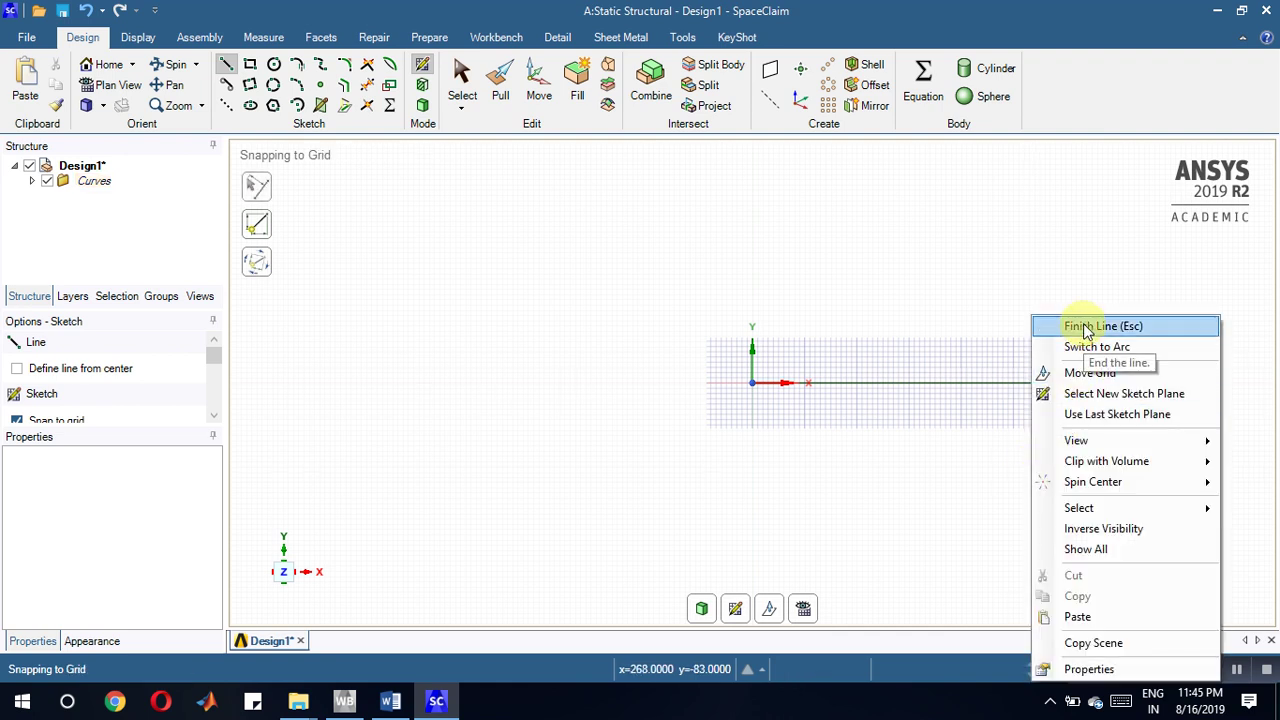
click(1086, 328)
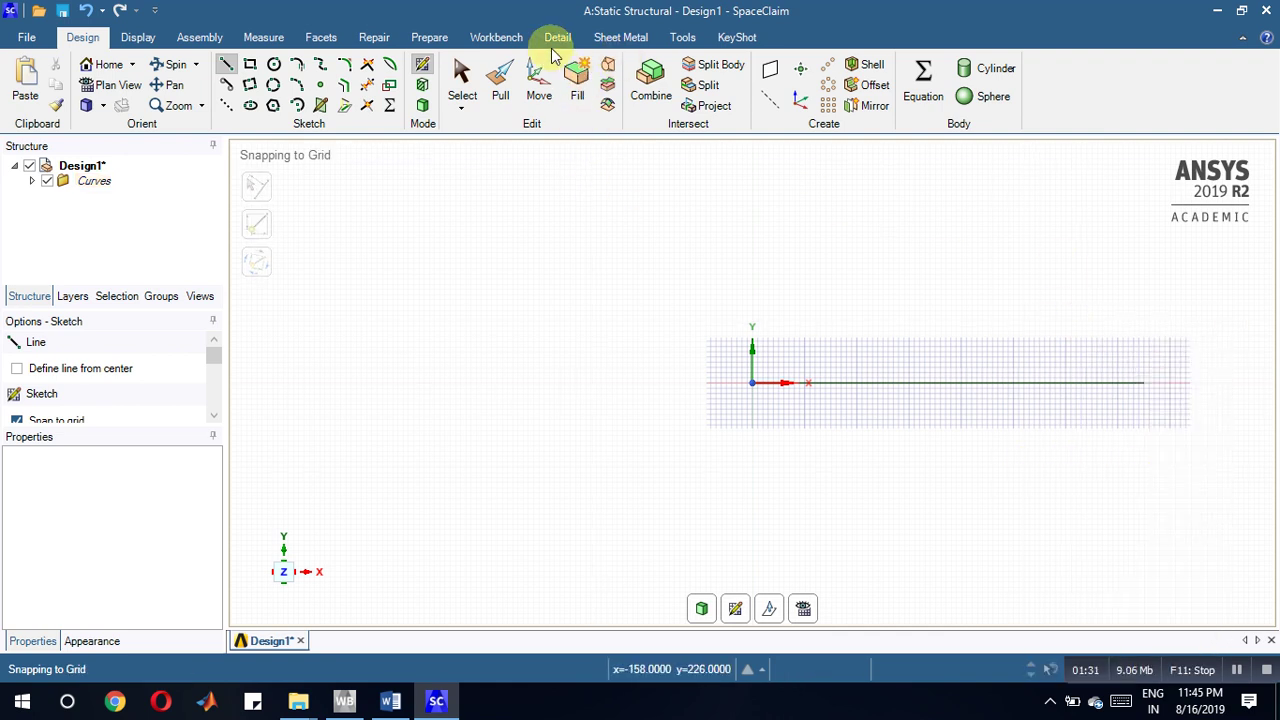
Step: Add two solid circular beam profiles, Circle and Circle2, from Prepare > Profiles
click(428, 38)
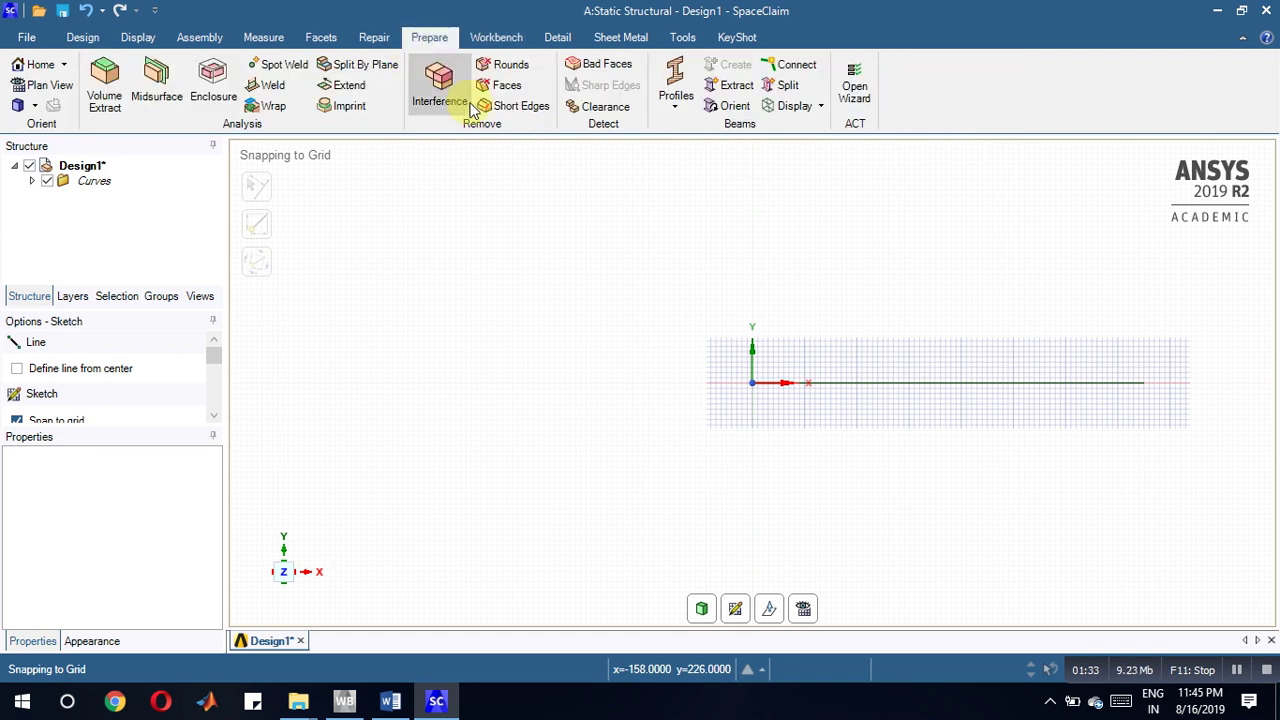
click(676, 100)
click(698, 236)
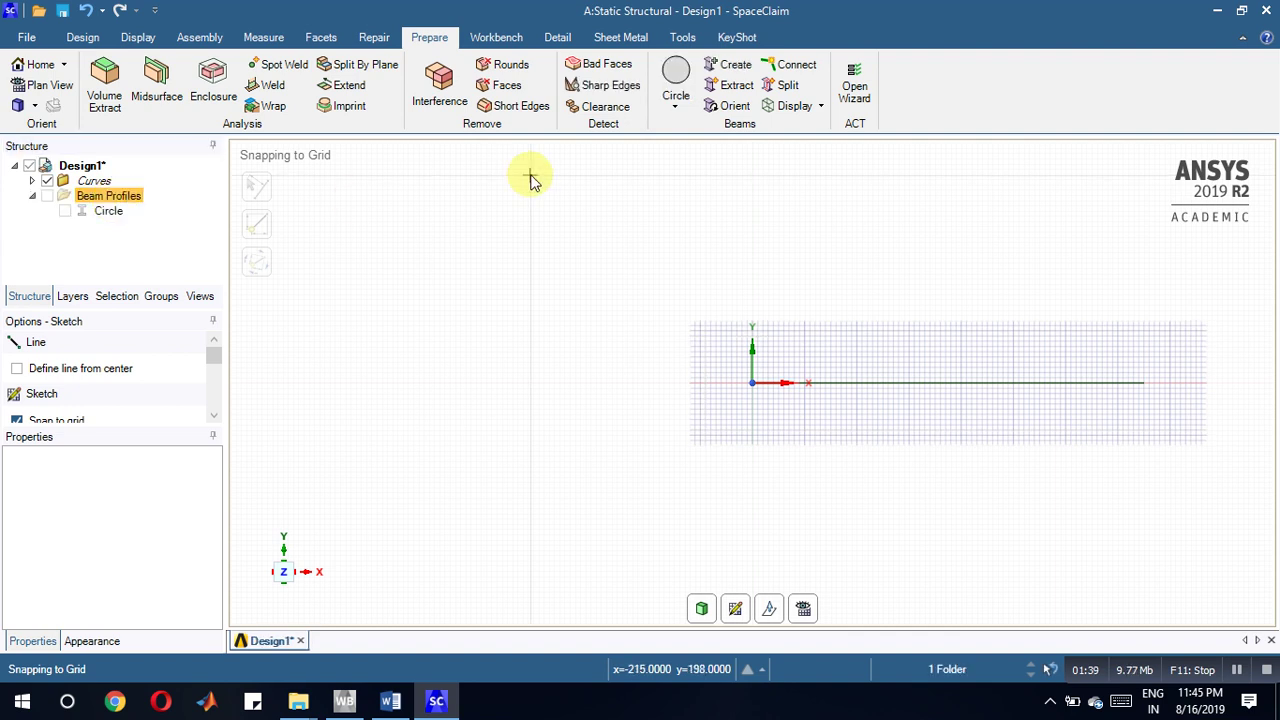
click(676, 92)
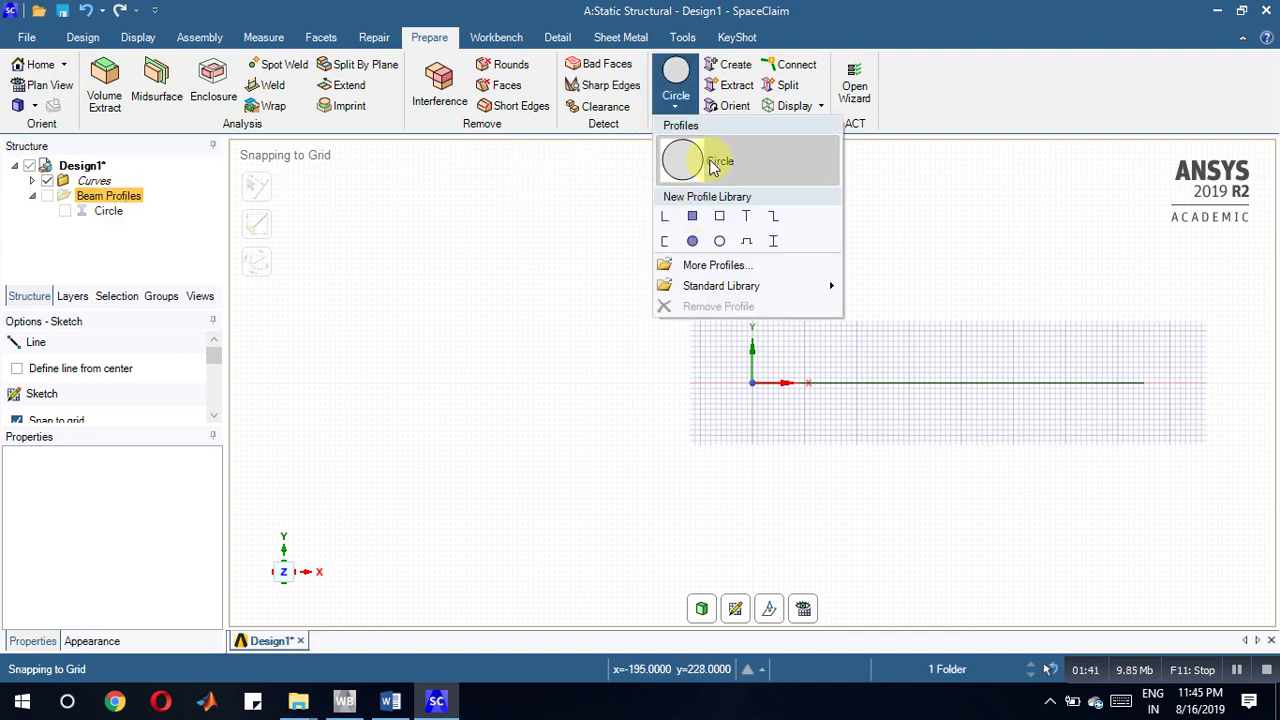
click(692, 240)
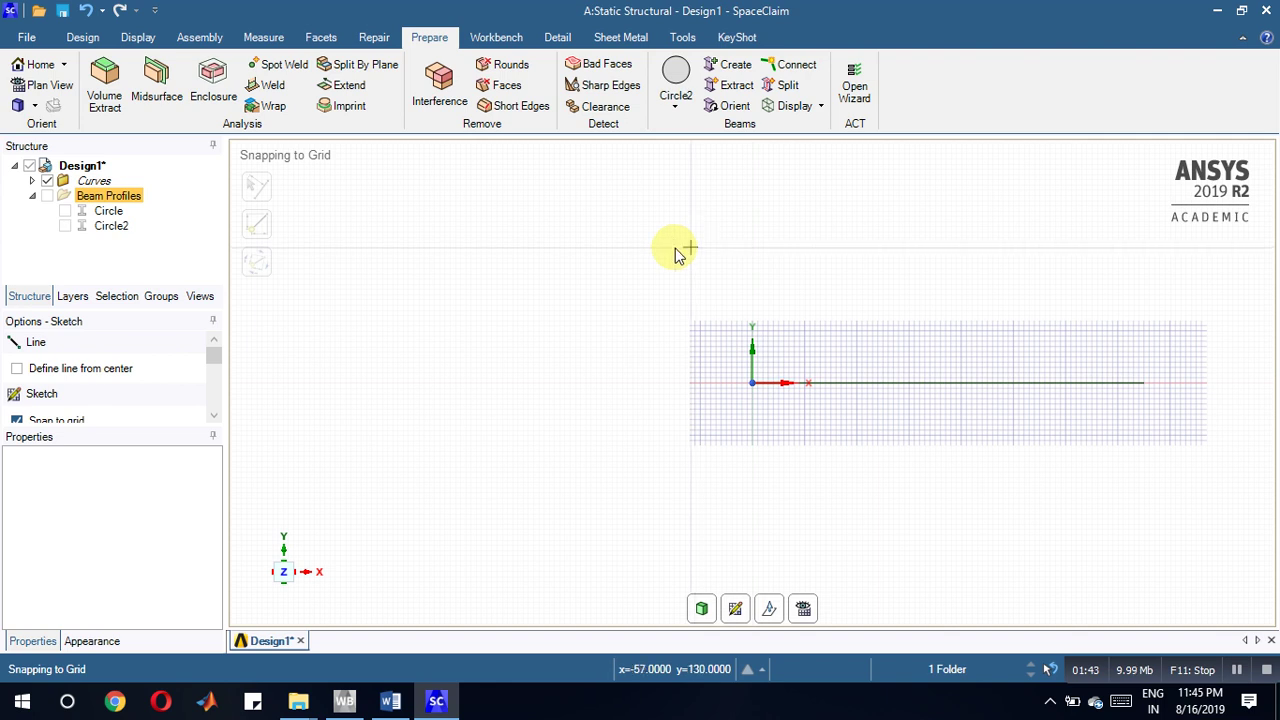
Step: Open the Circle profile for editing and look up the 16.68 mm and 14.10 mm radii in Word
click(108, 211)
right_click(116, 211)
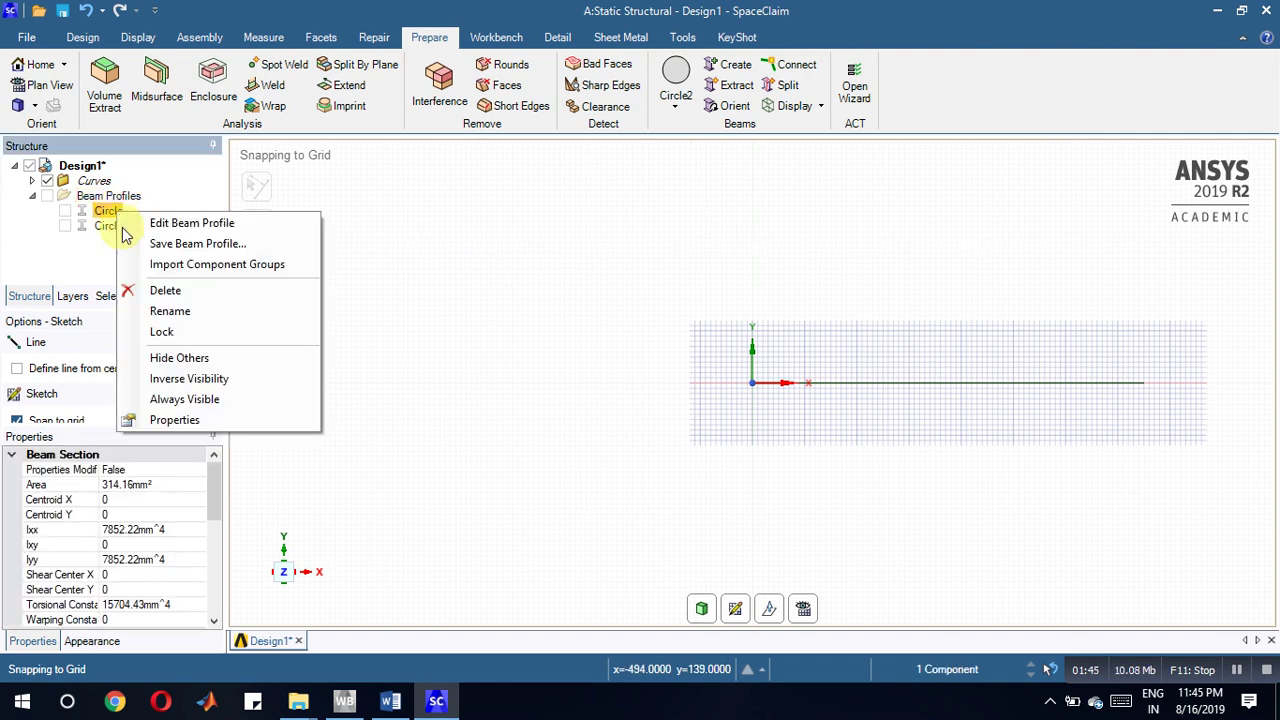
click(167, 223)
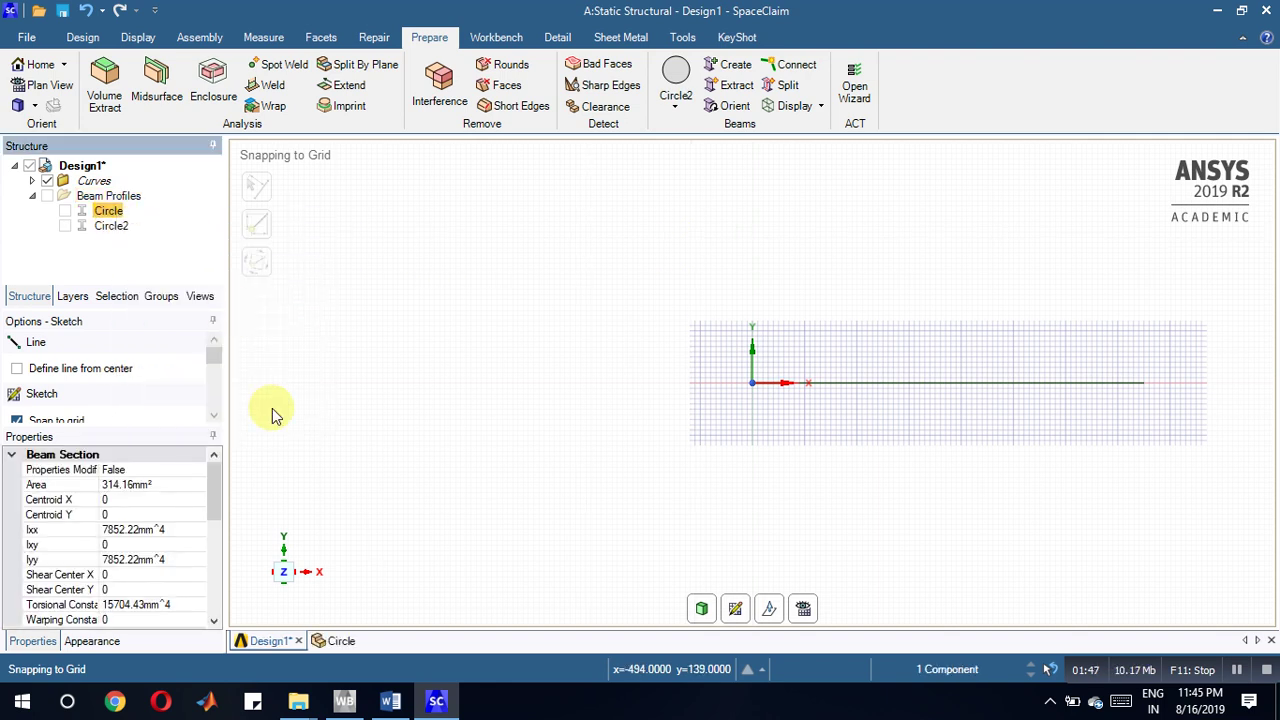
click(390, 701)
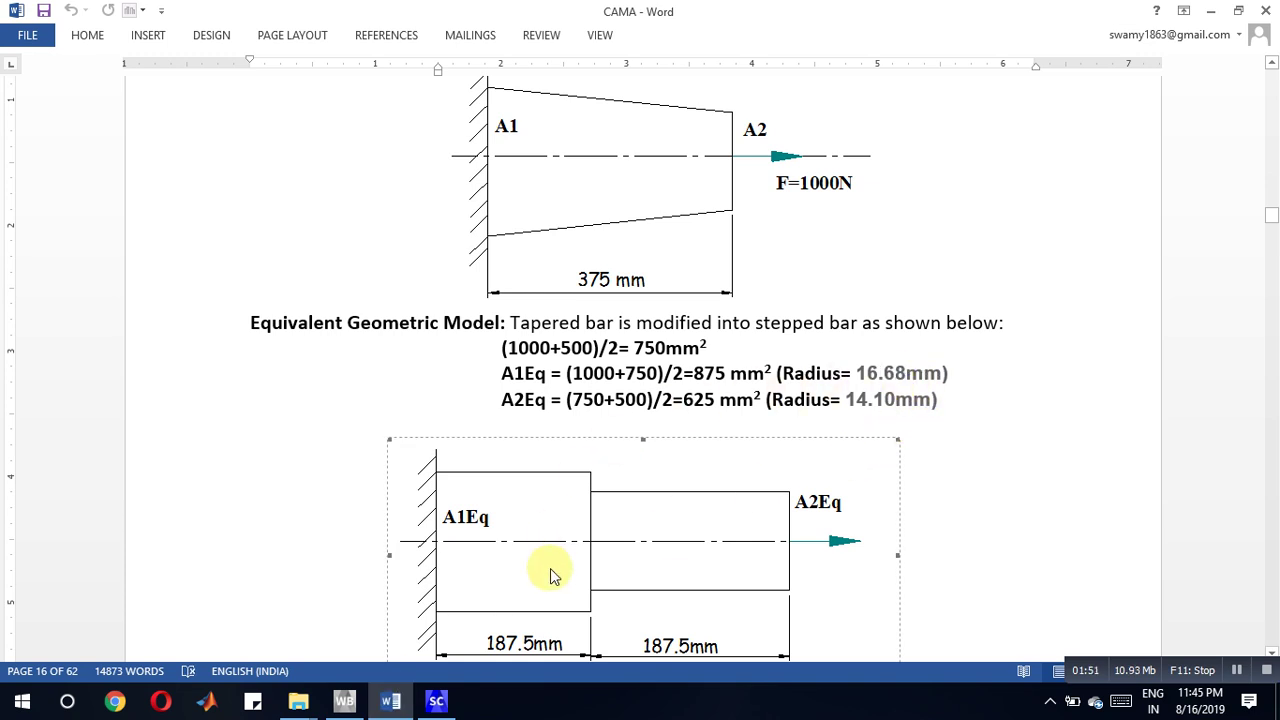
Step: Change the Circle profile's R dimension to 16.68 mm and close the profile tab back to Design1
click(440, 701)
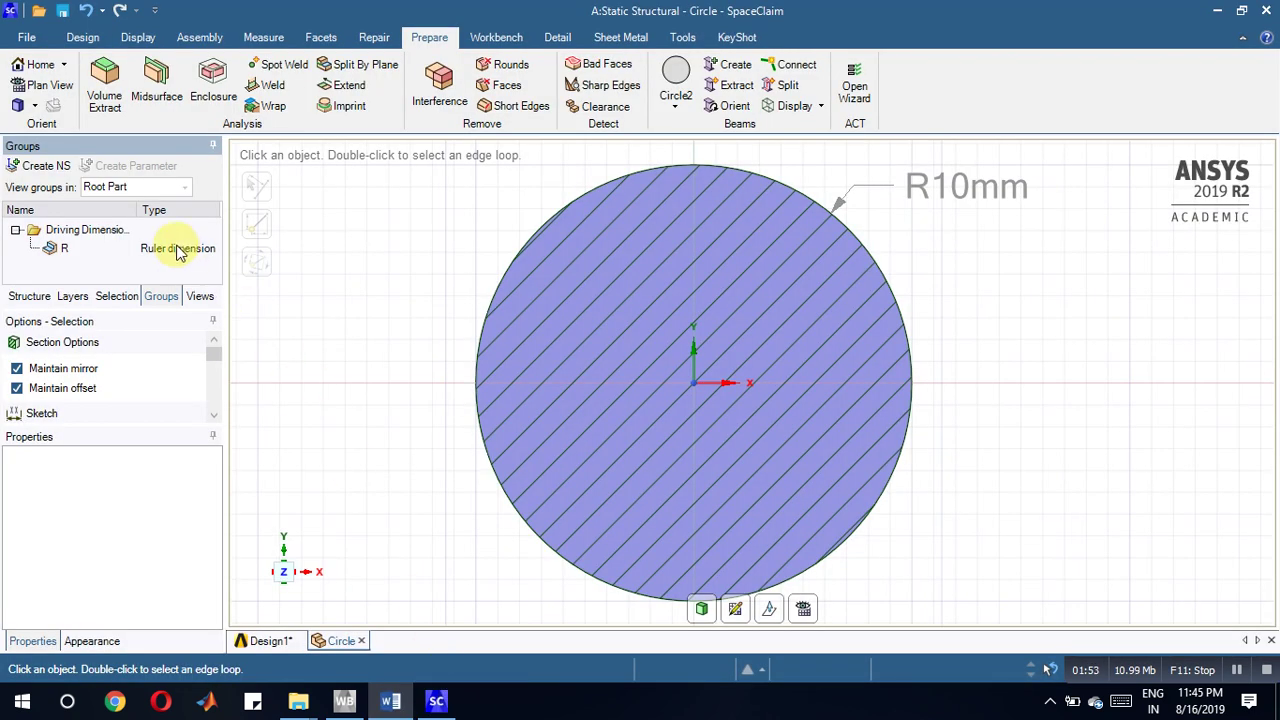
right_click(177, 251)
click(170, 253)
click(170, 255)
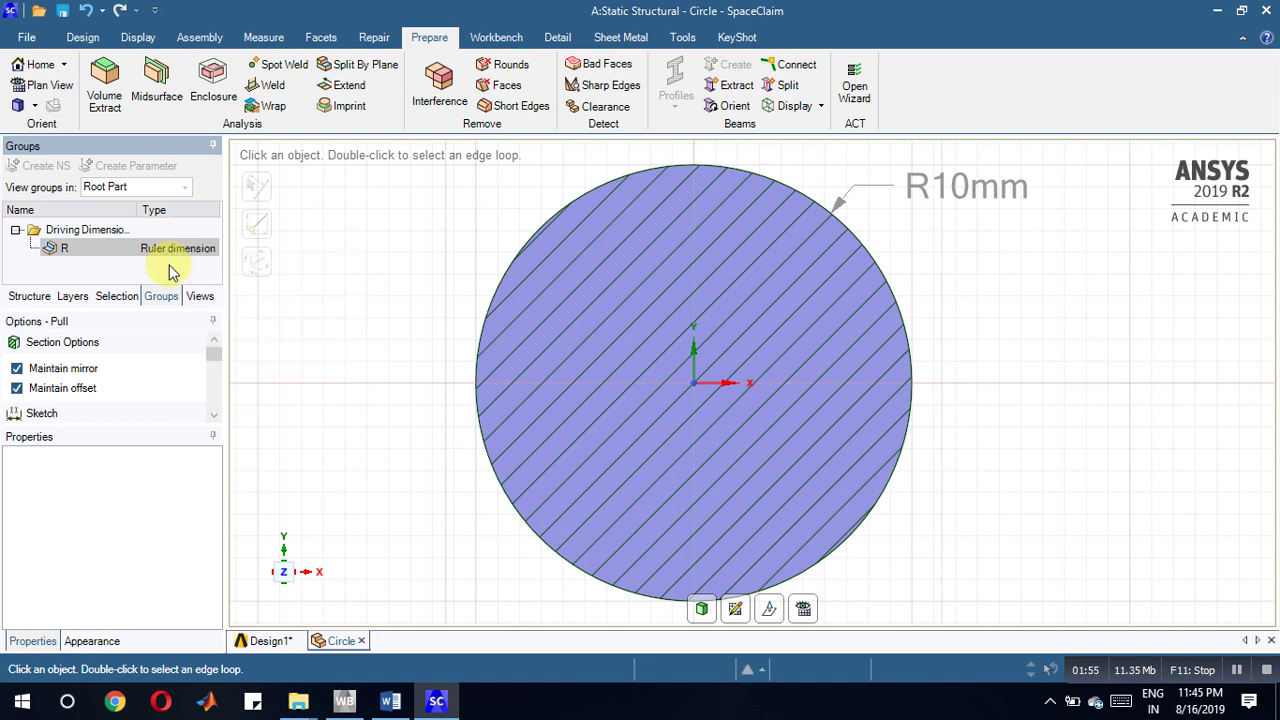
click(165, 281)
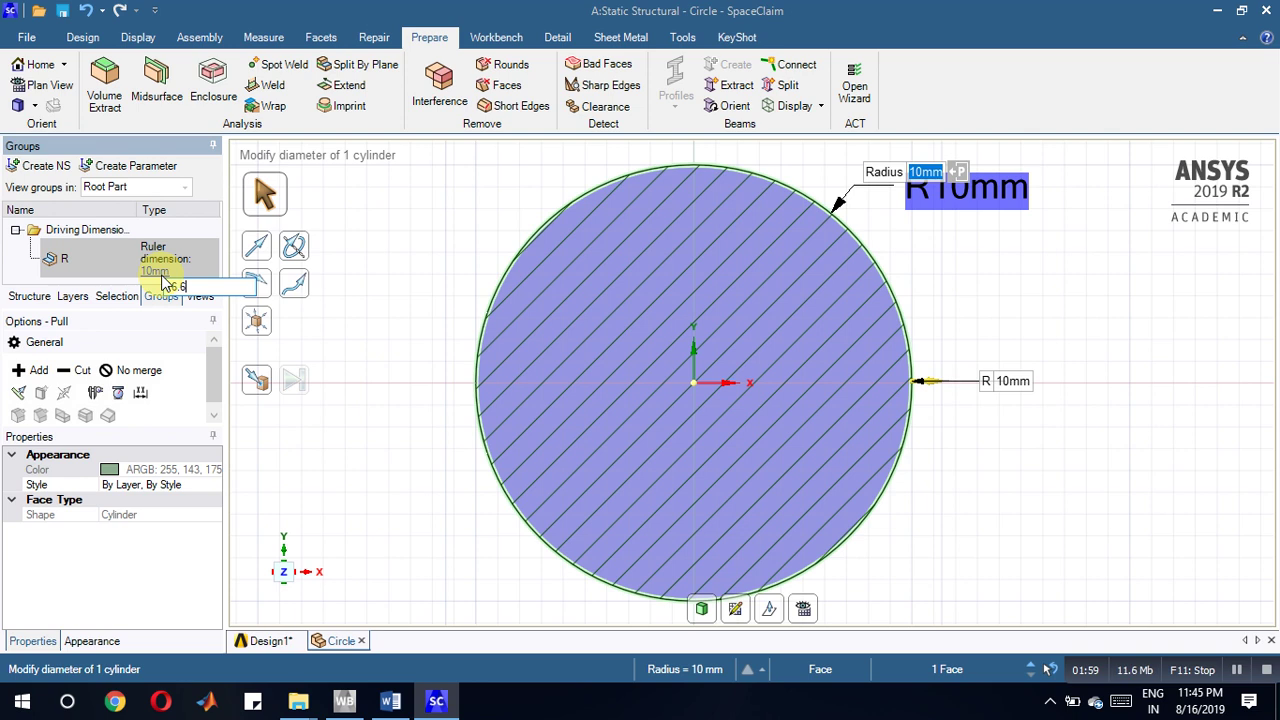
key(Return)
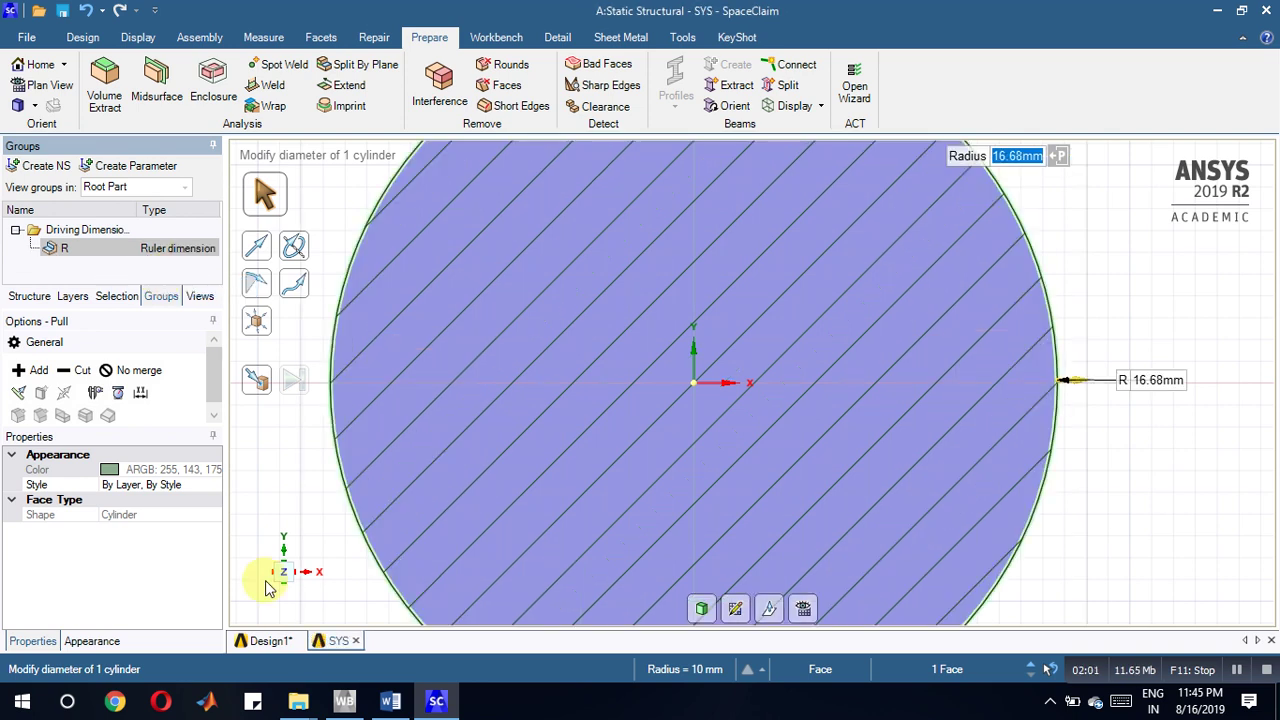
click(354, 641)
Step: Open the Circle2 beam profile for editing from the Beam Profiles folder, checking the radii in Word
click(28, 296)
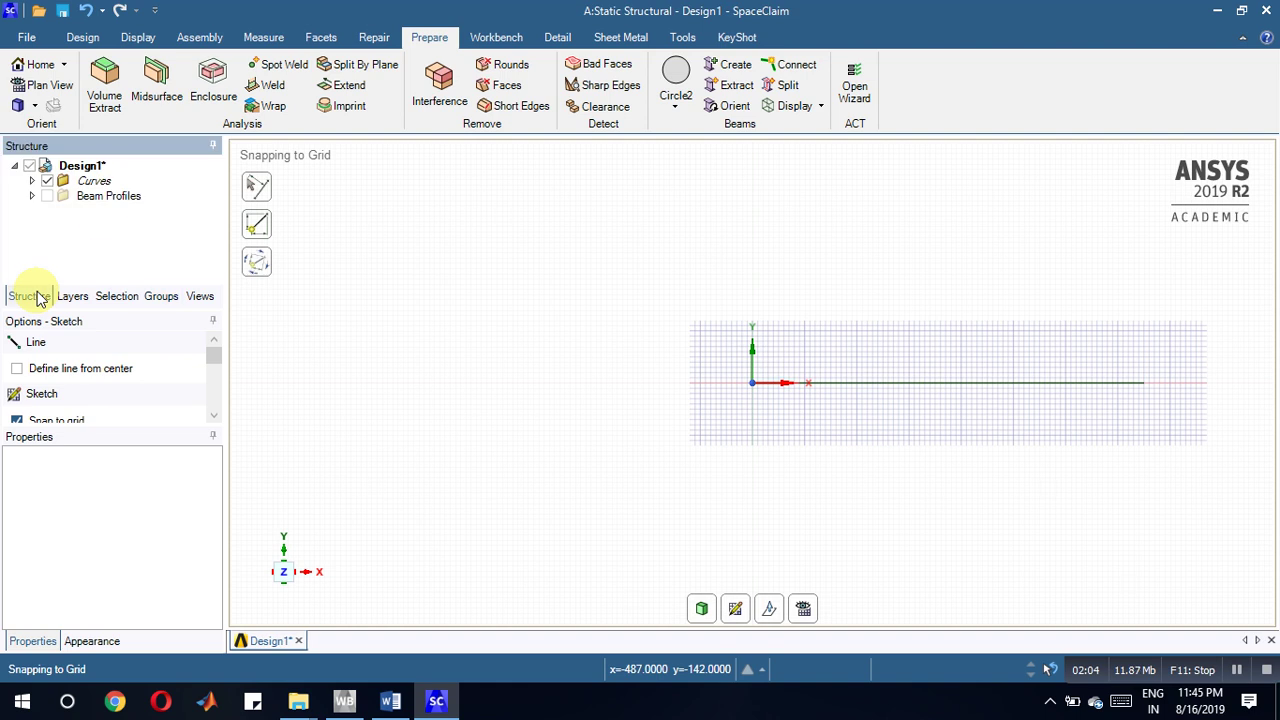
double_click(106, 195)
right_click(110, 228)
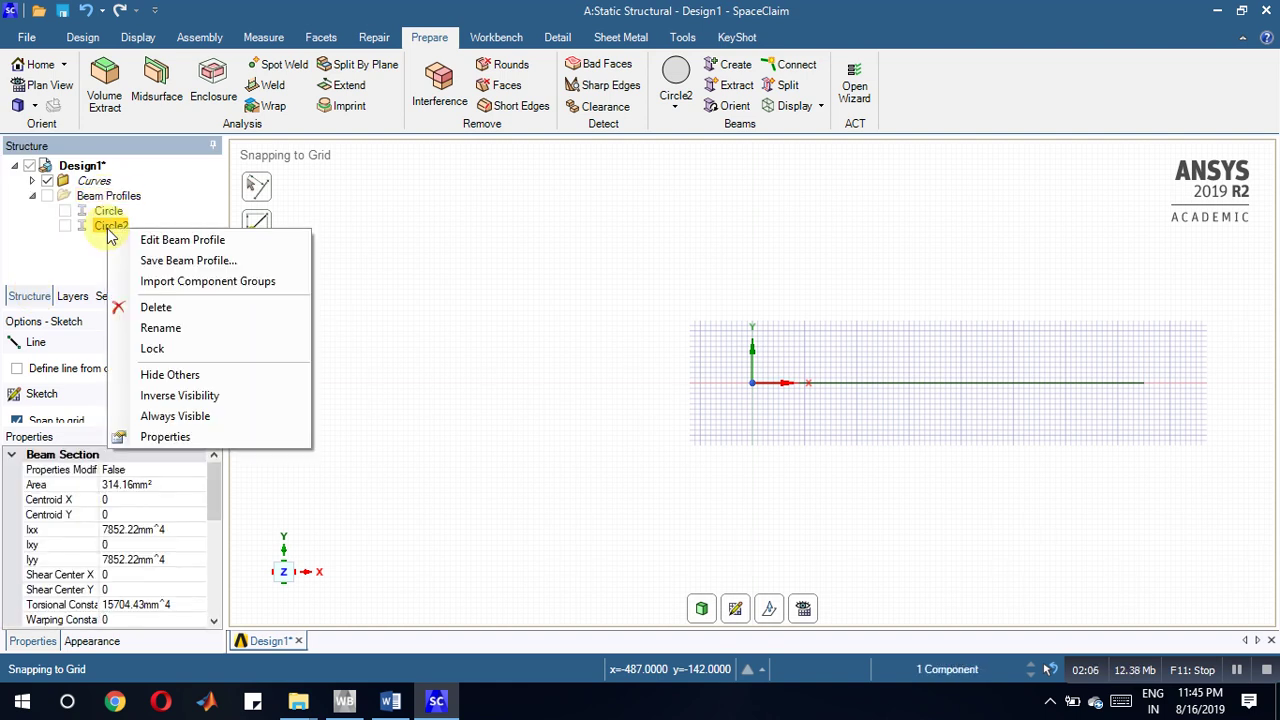
click(130, 242)
click(391, 701)
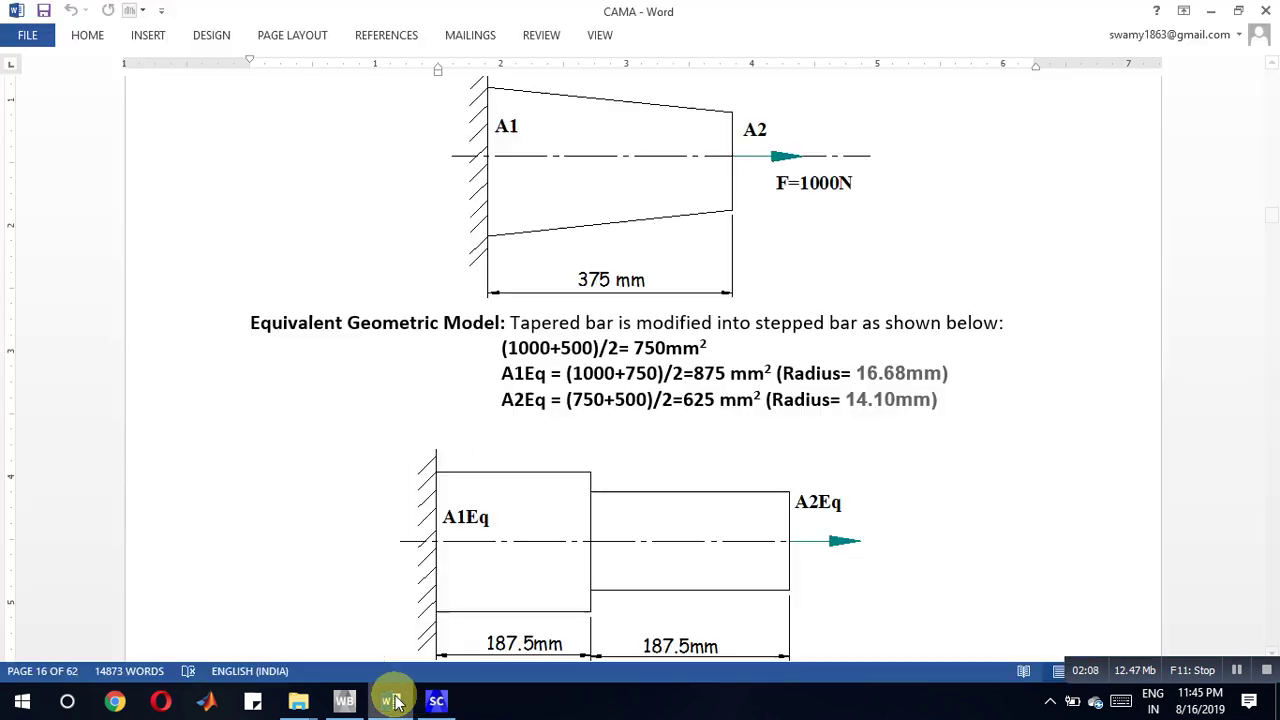
click(395, 703)
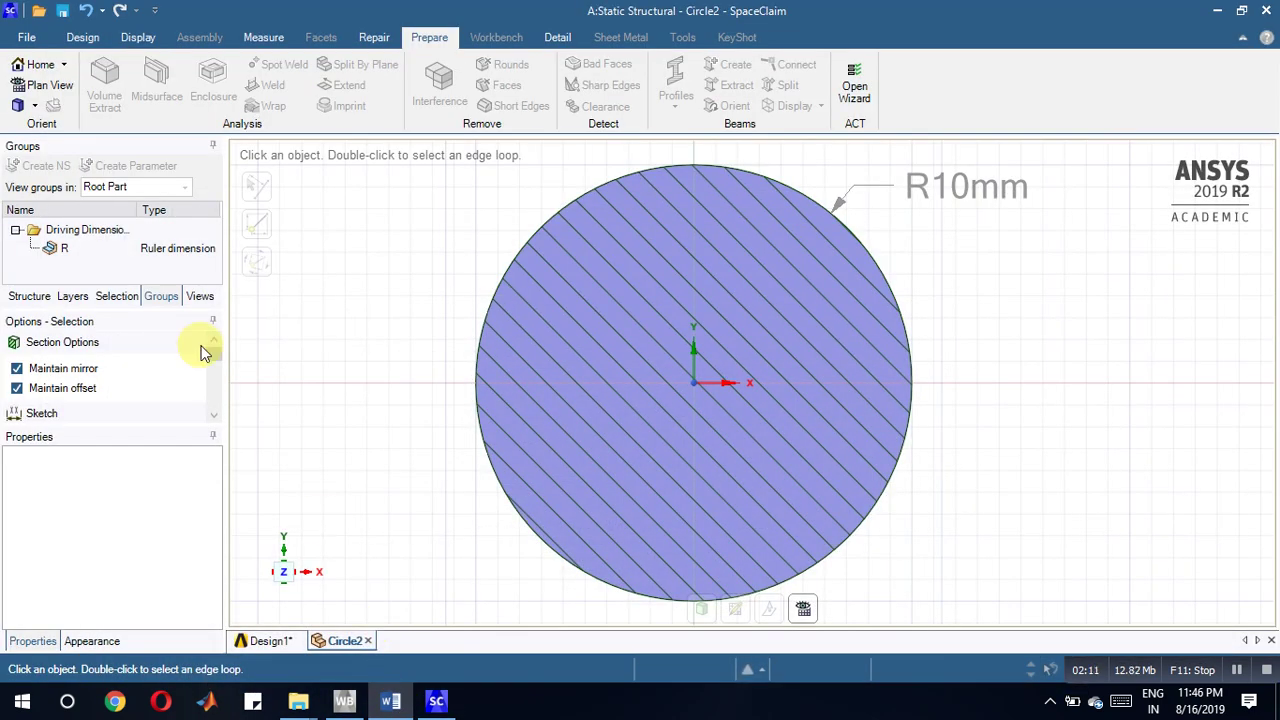
Step: Set Circle2's R dimension to 14.1 mm and return to Design1
click(172, 252)
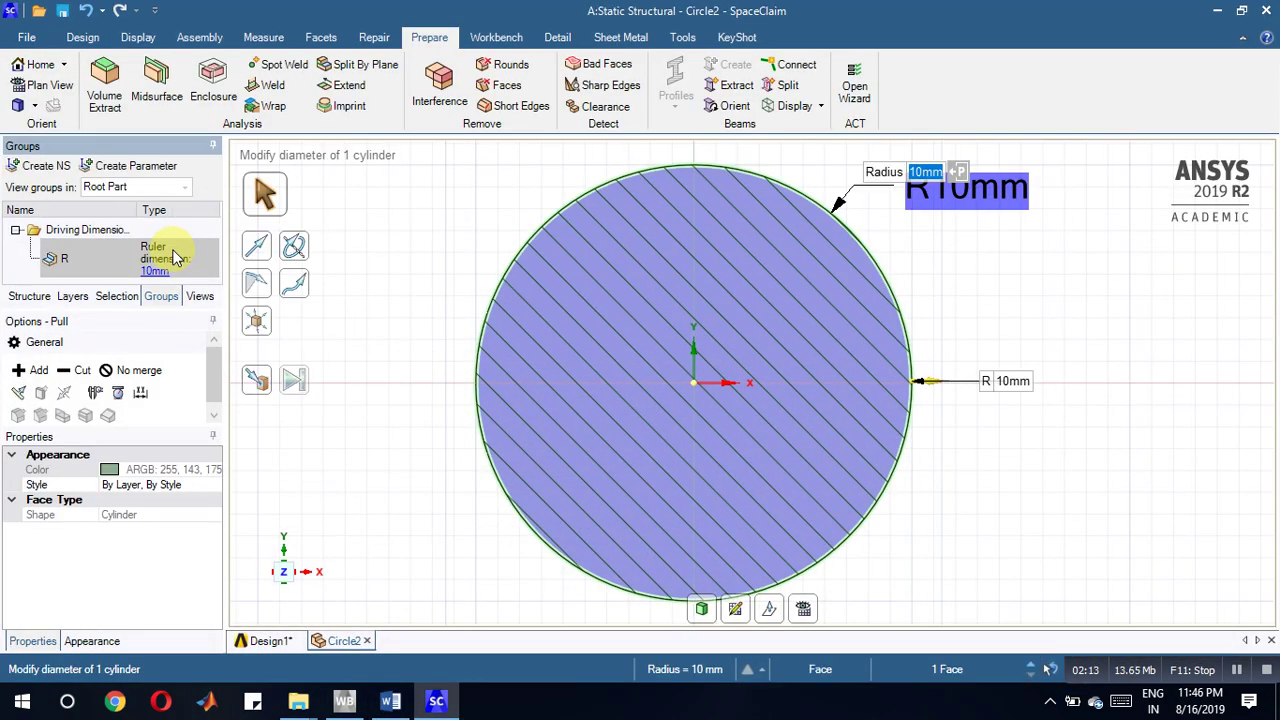
click(155, 283)
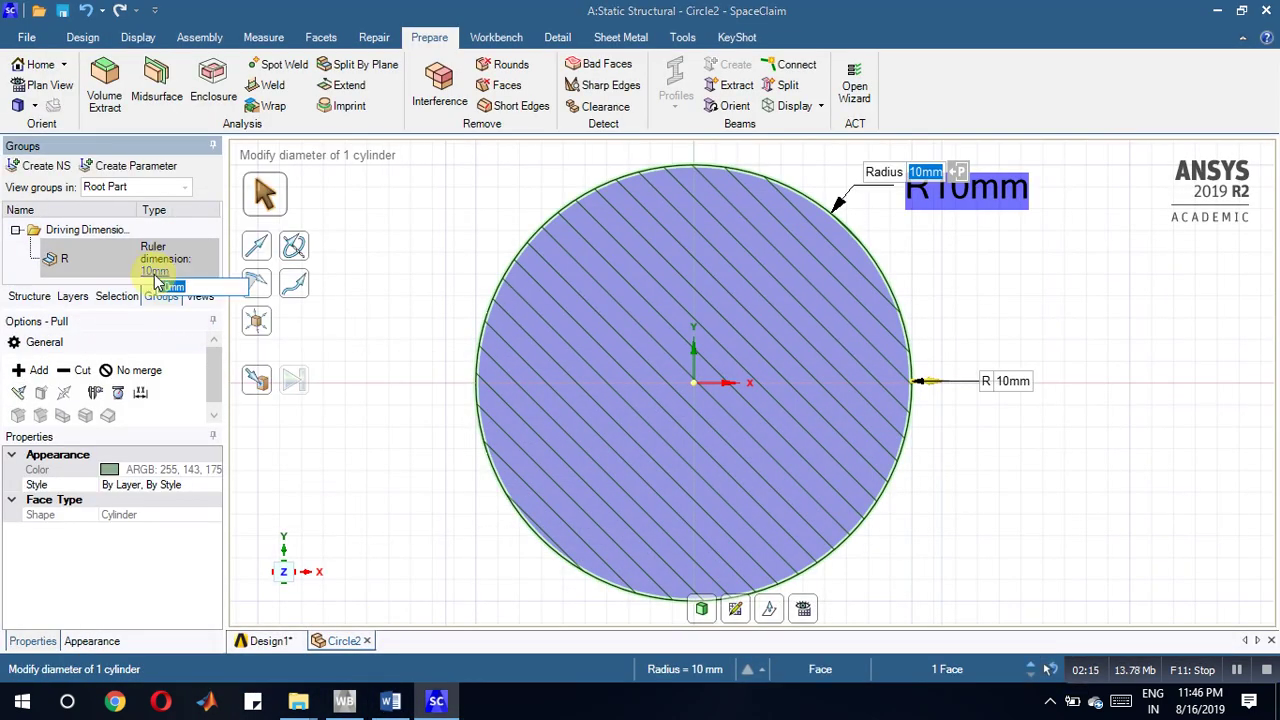
text(14.1)
key(Return)
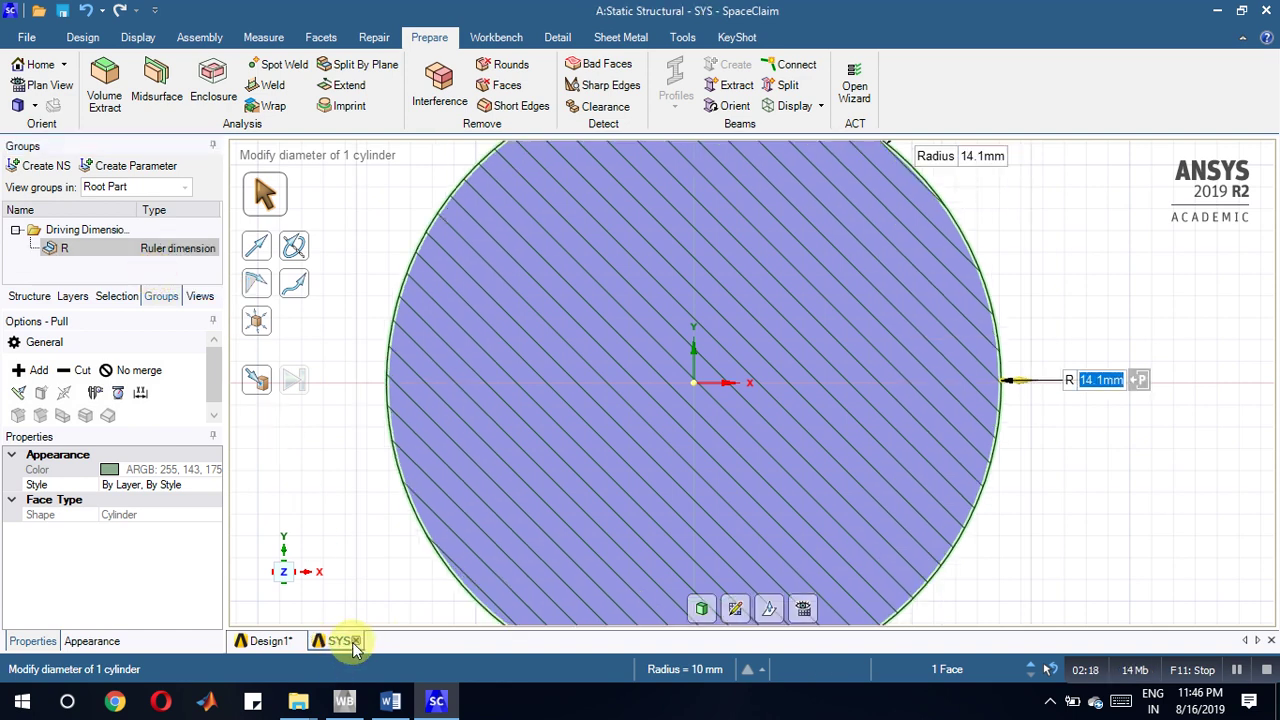
click(355, 641)
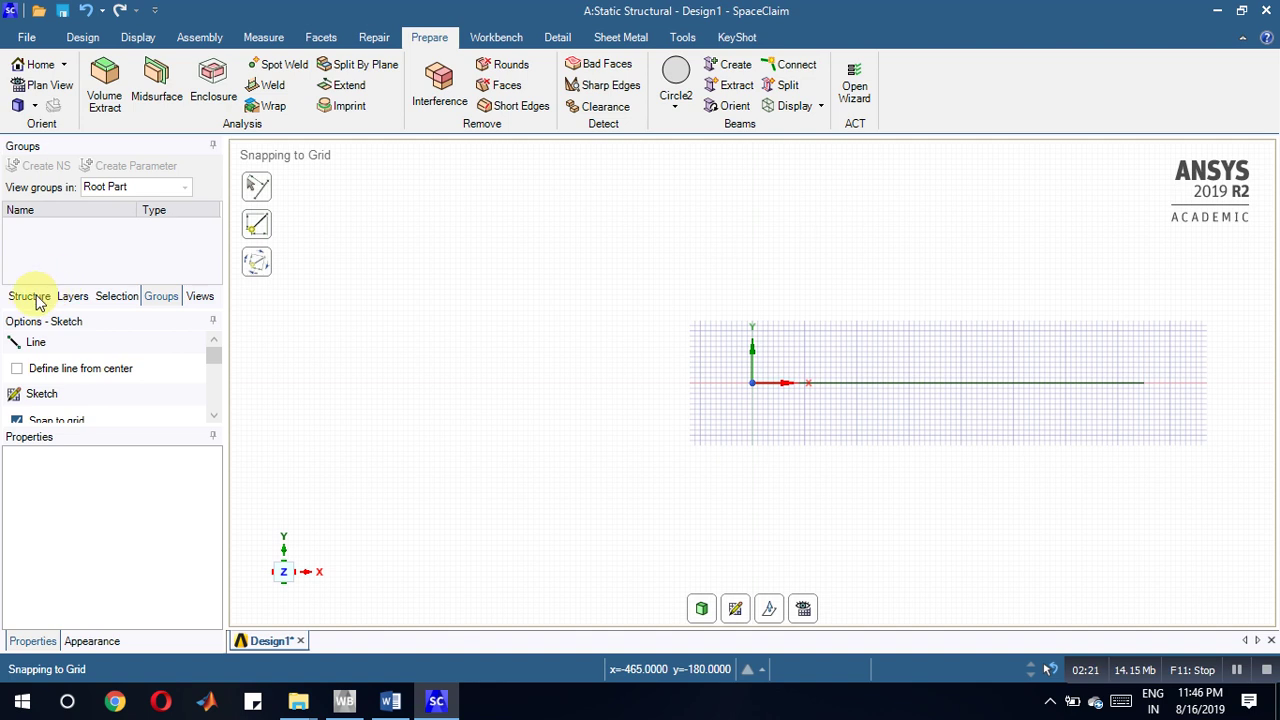
click(30, 296)
Step: Turn the first line into a Circle beam and the second into a Circle2 beam
click(31, 181)
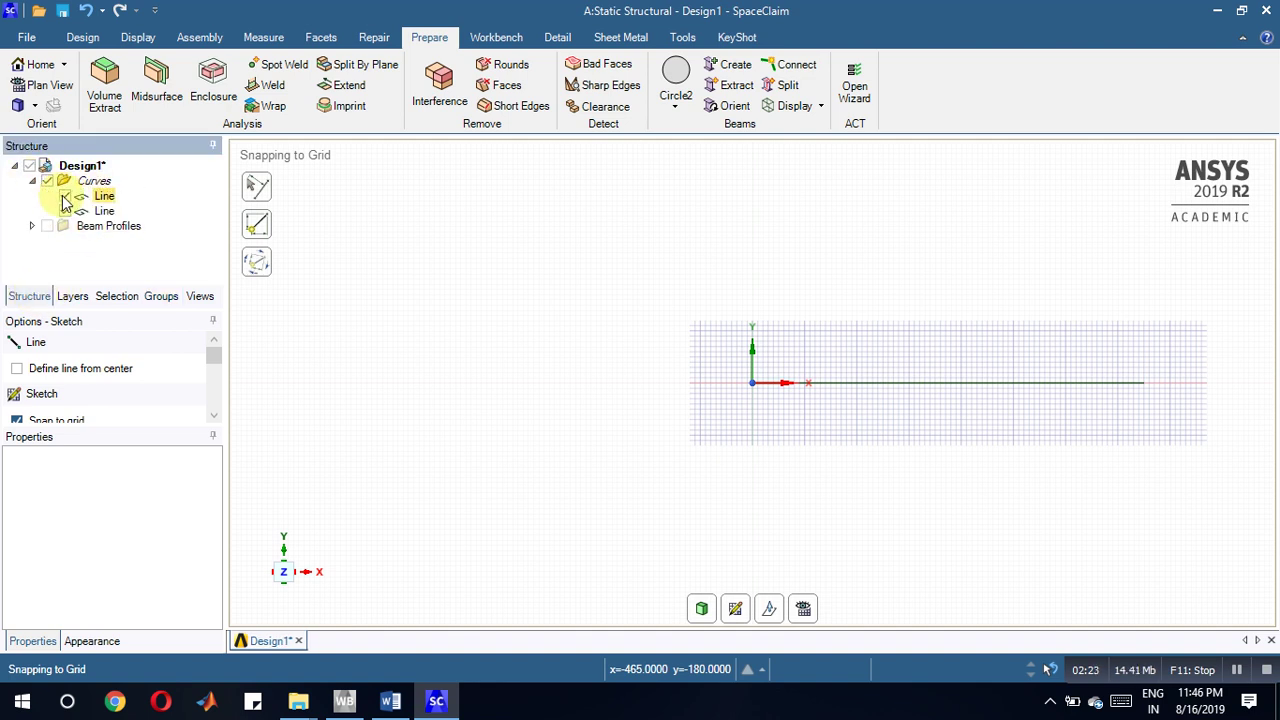
click(102, 196)
click(675, 106)
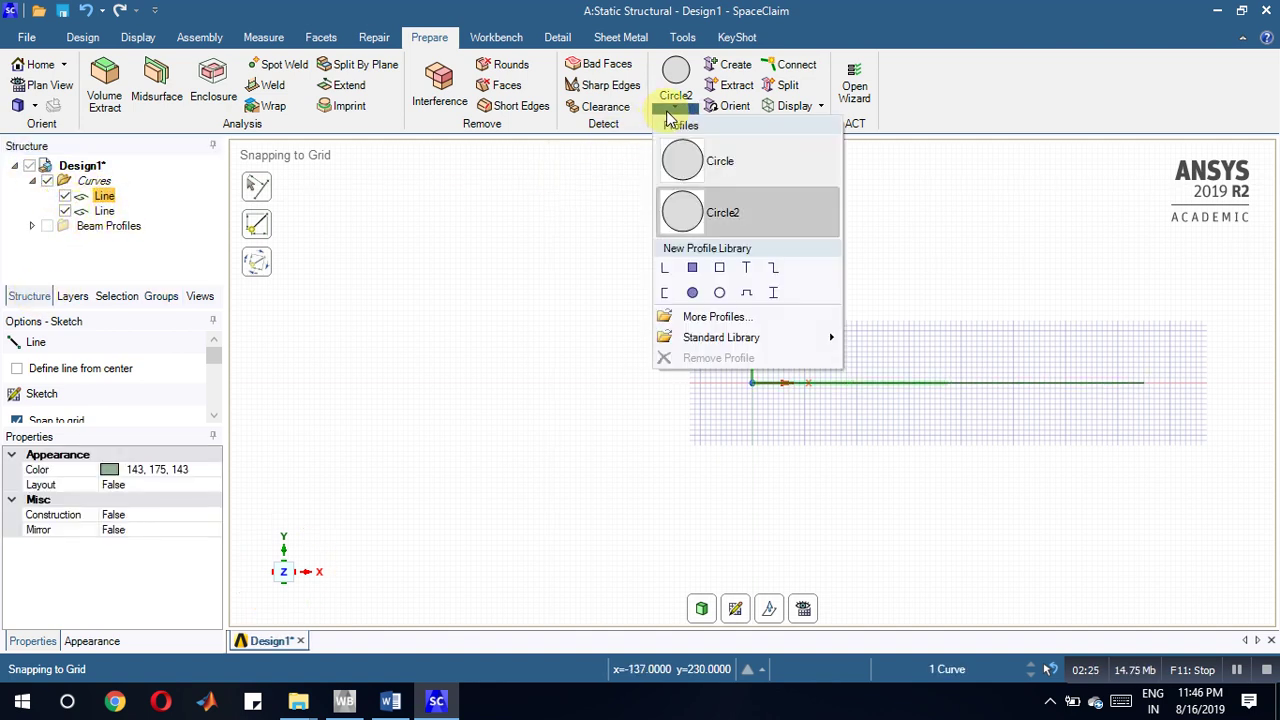
click(677, 160)
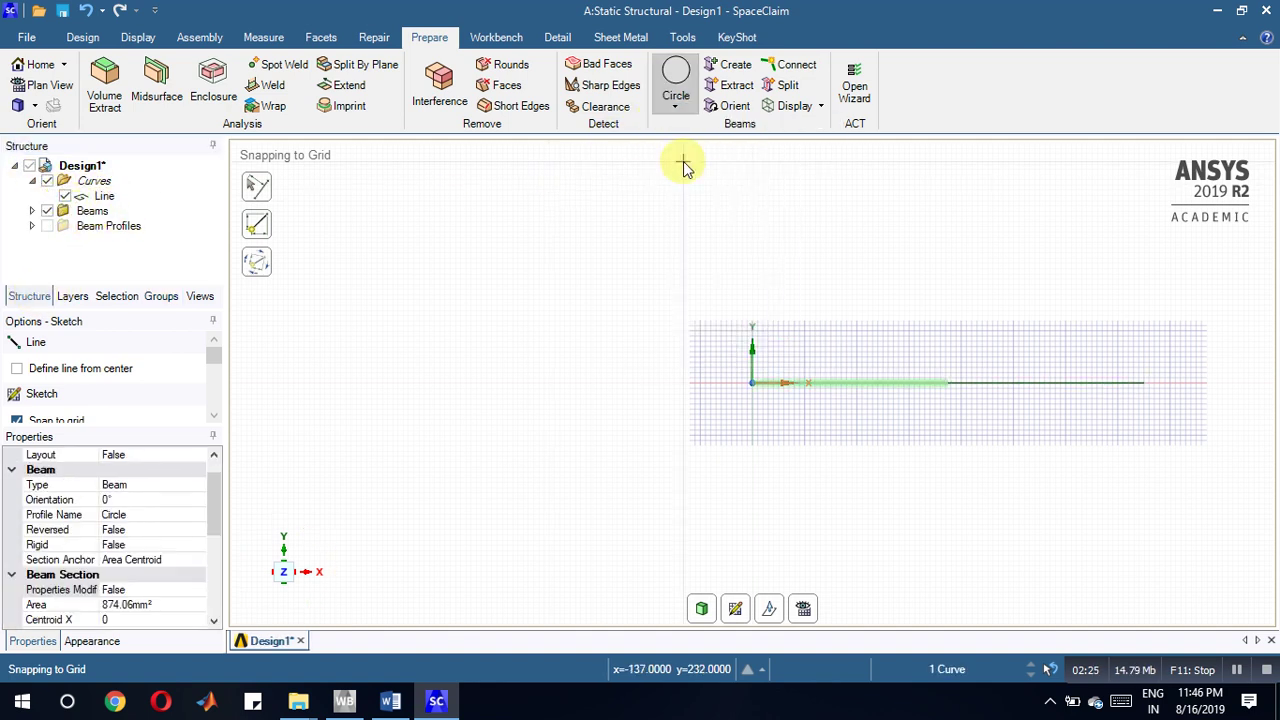
click(102, 196)
click(675, 106)
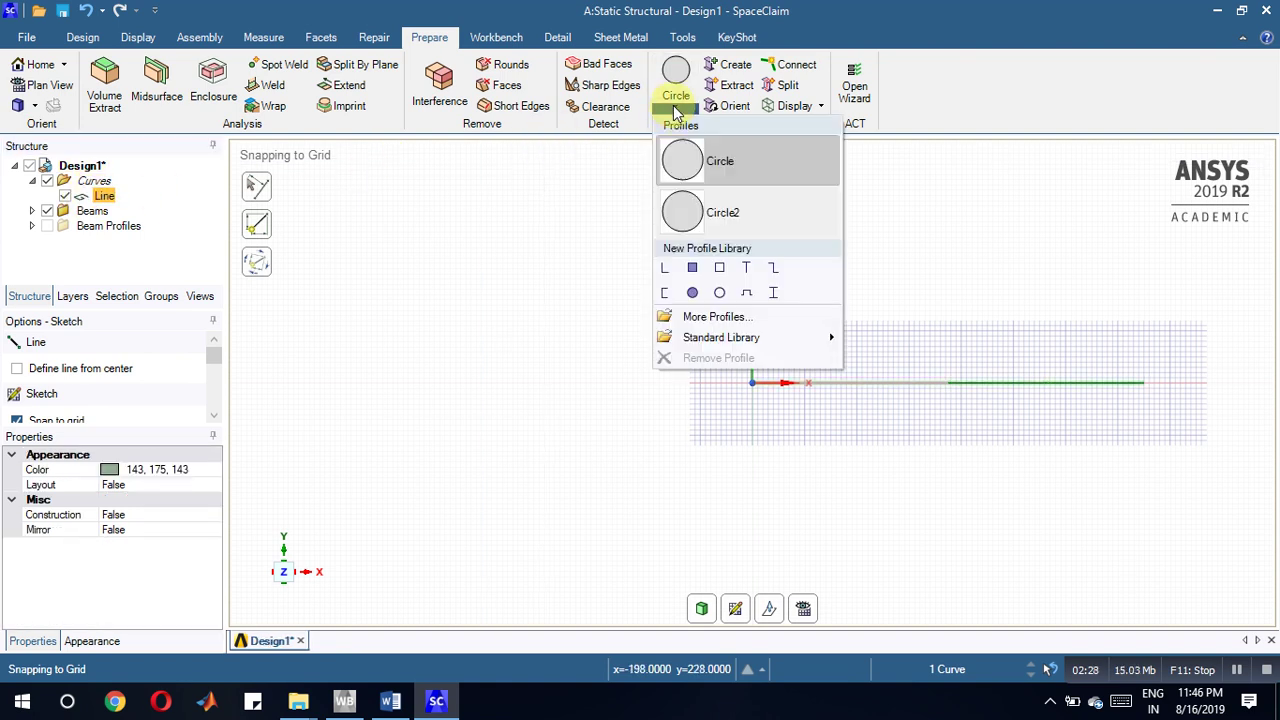
click(686, 210)
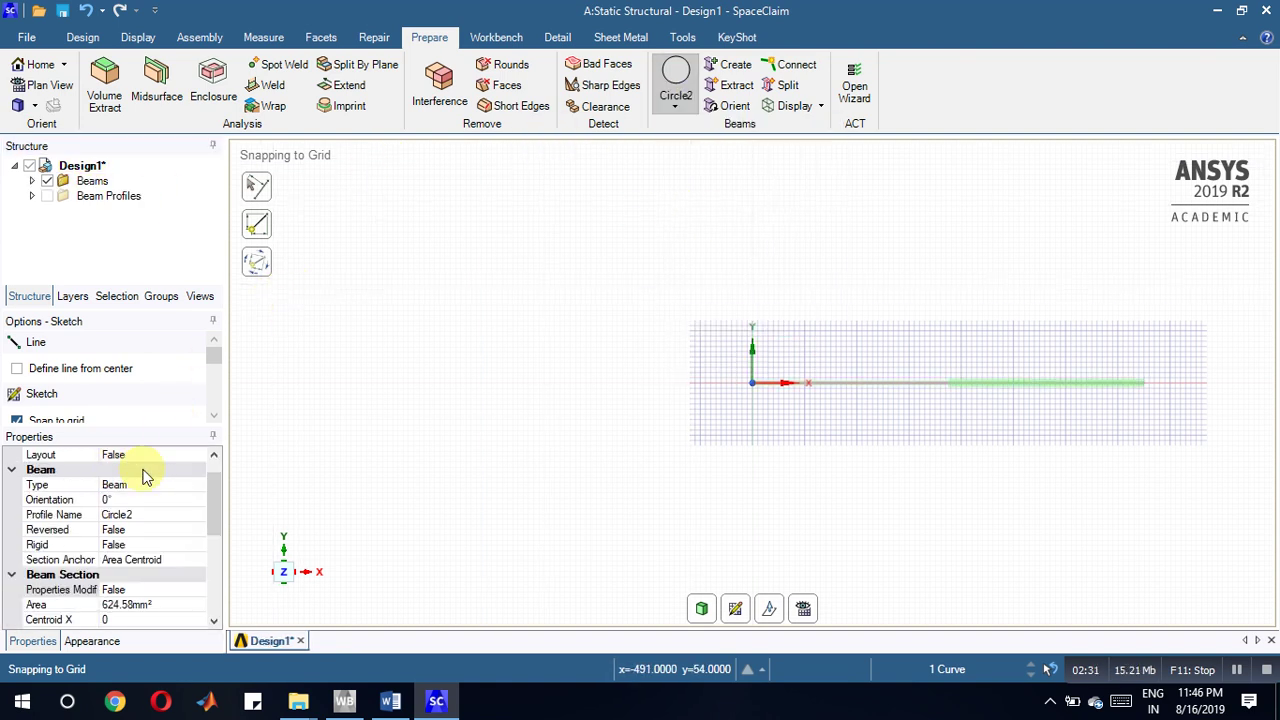
Step: Set Design1's Share Topology property to Share and switch back to Workbench
click(82, 165)
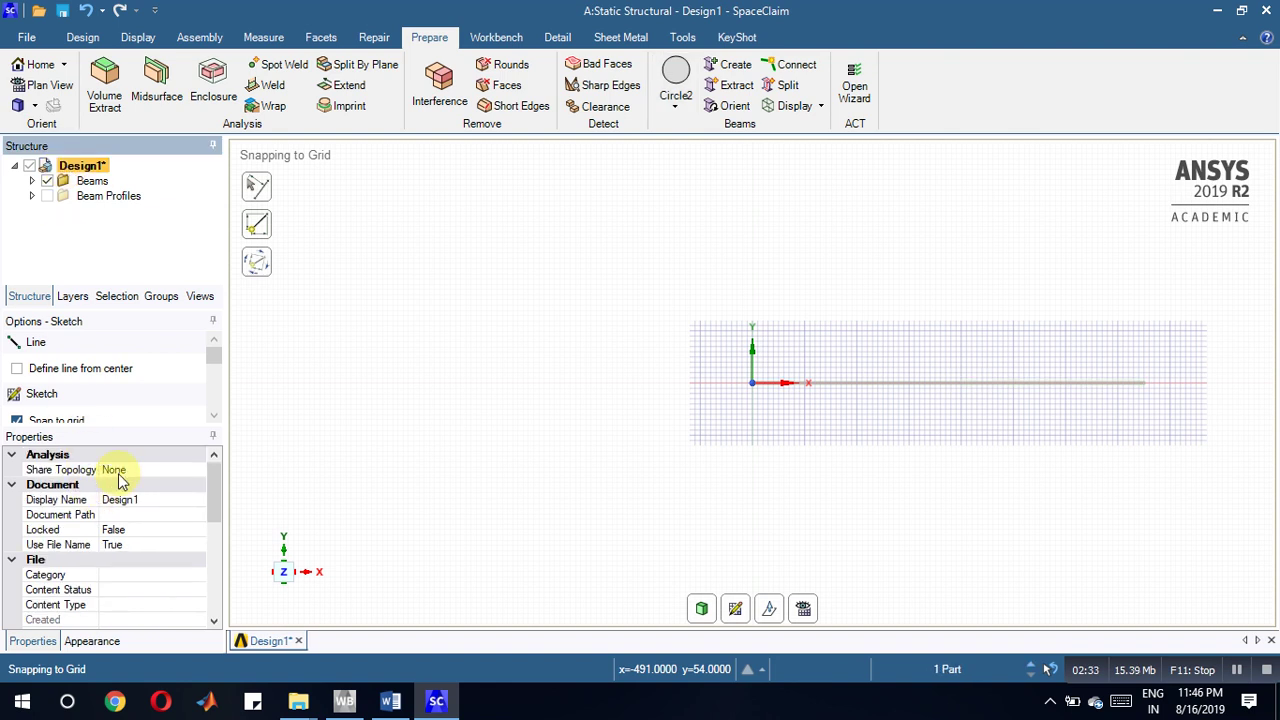
click(106, 470)
click(198, 474)
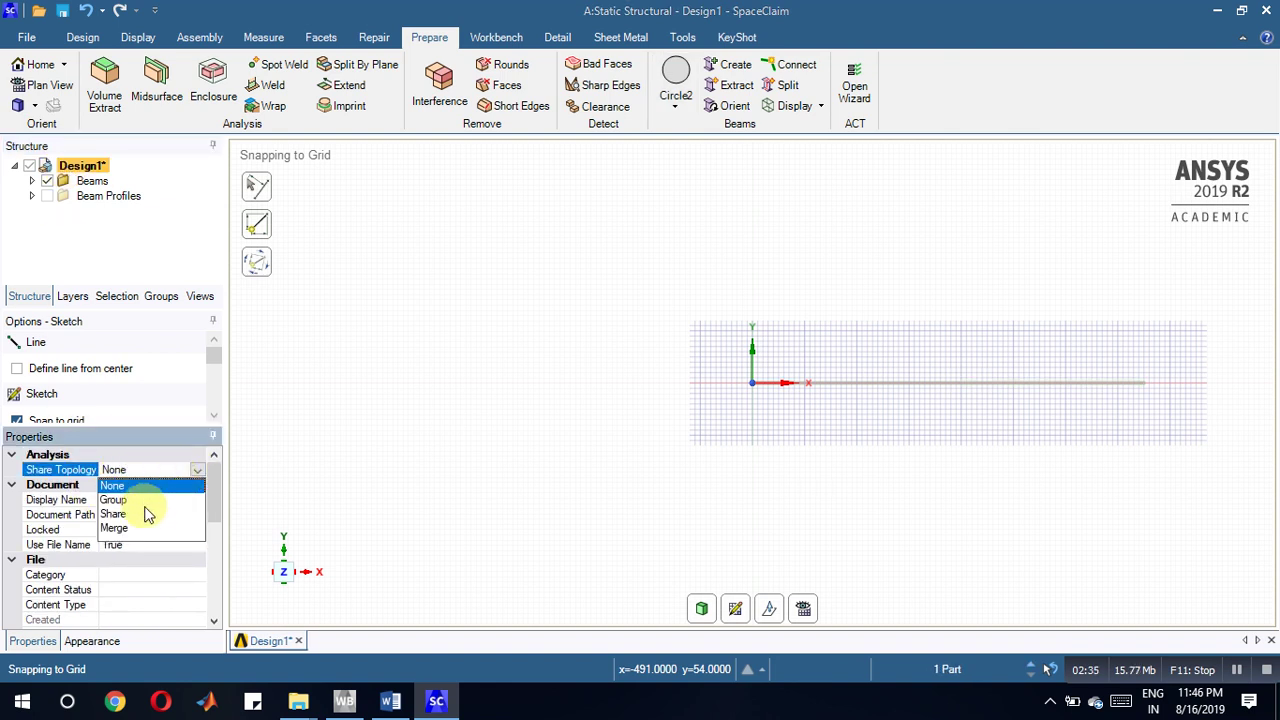
click(140, 519)
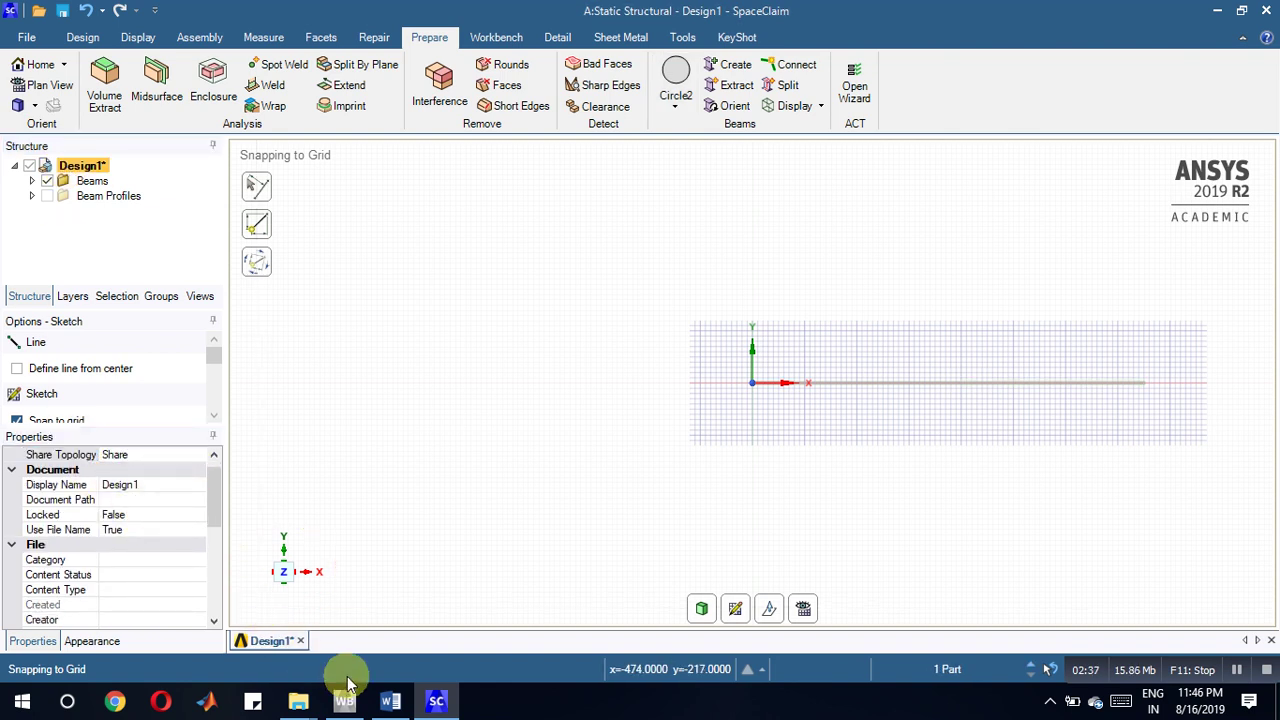
click(344, 700)
Step: Open the model in Mechanical, review the mesh, fixed support and 1000 N force, and solve
double_click(382, 248)
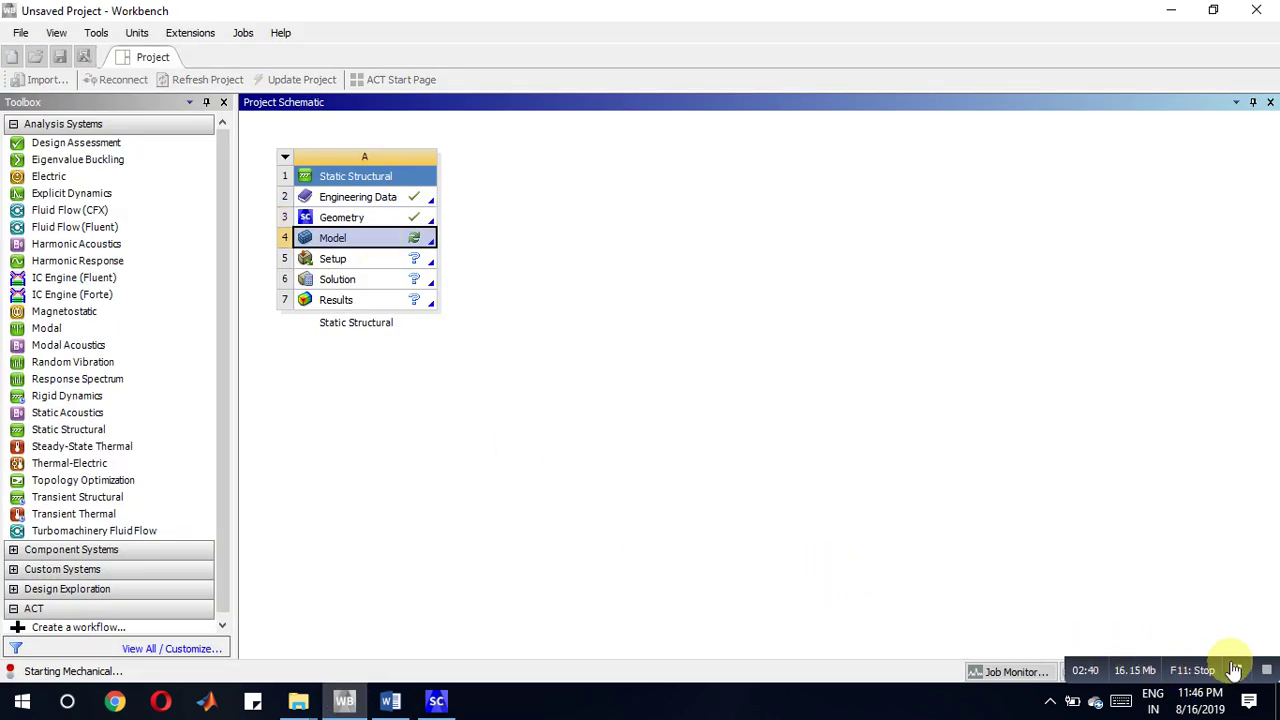
click(1237, 671)
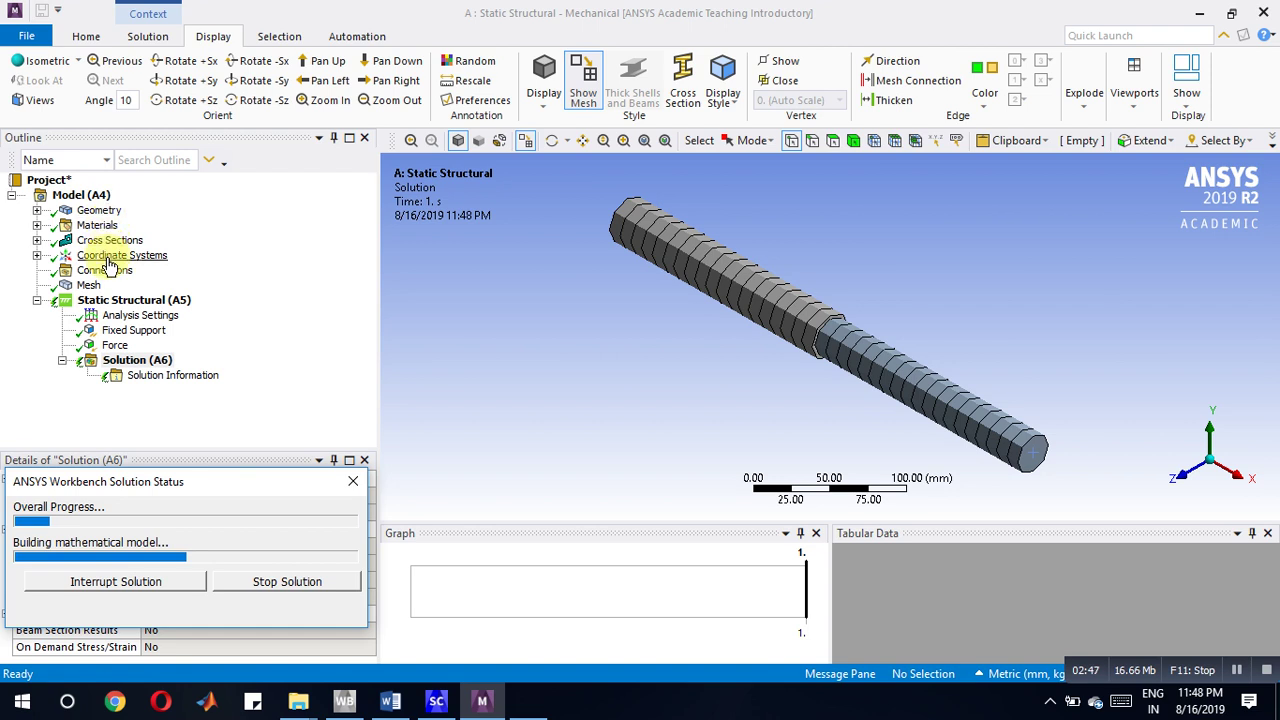
click(92, 286)
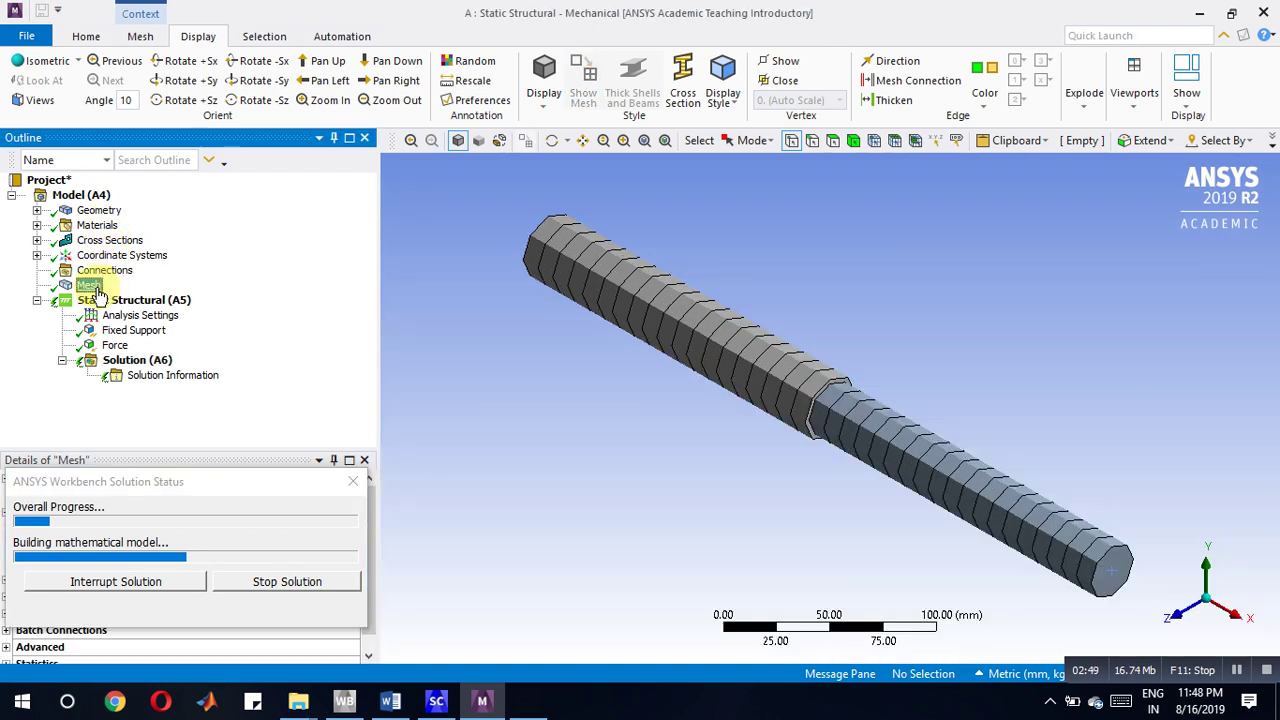
click(122, 331)
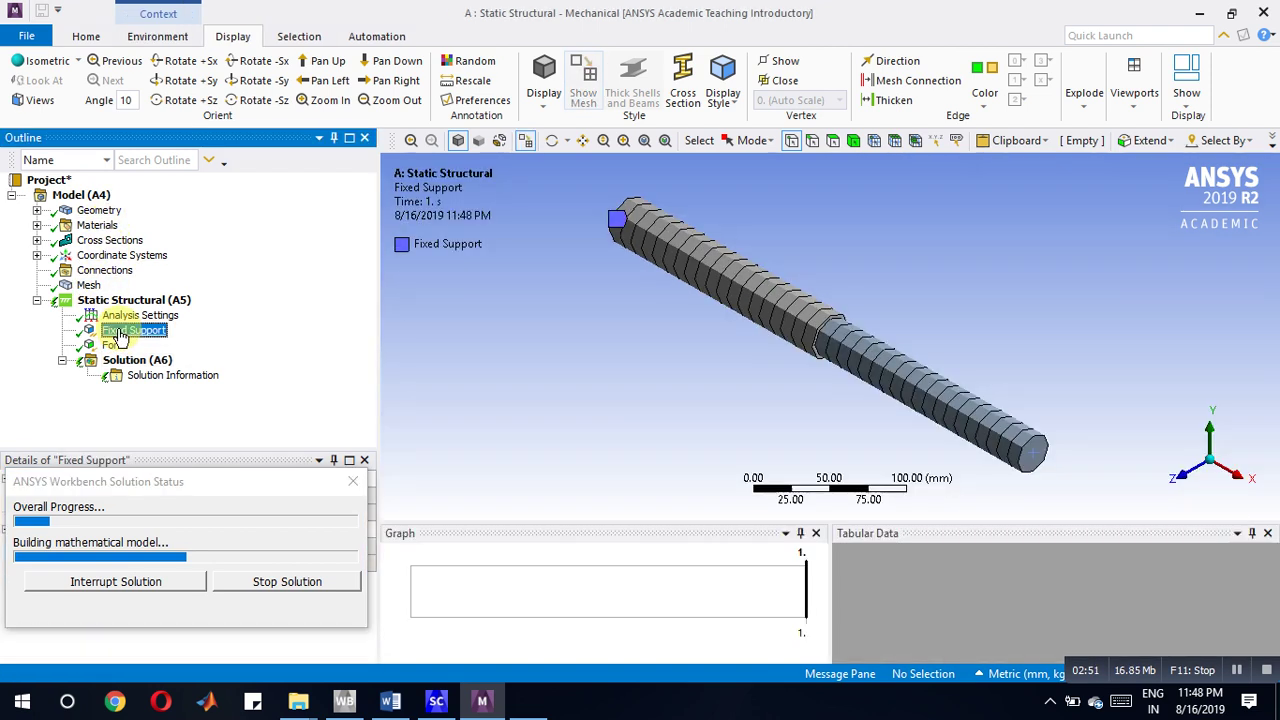
click(116, 346)
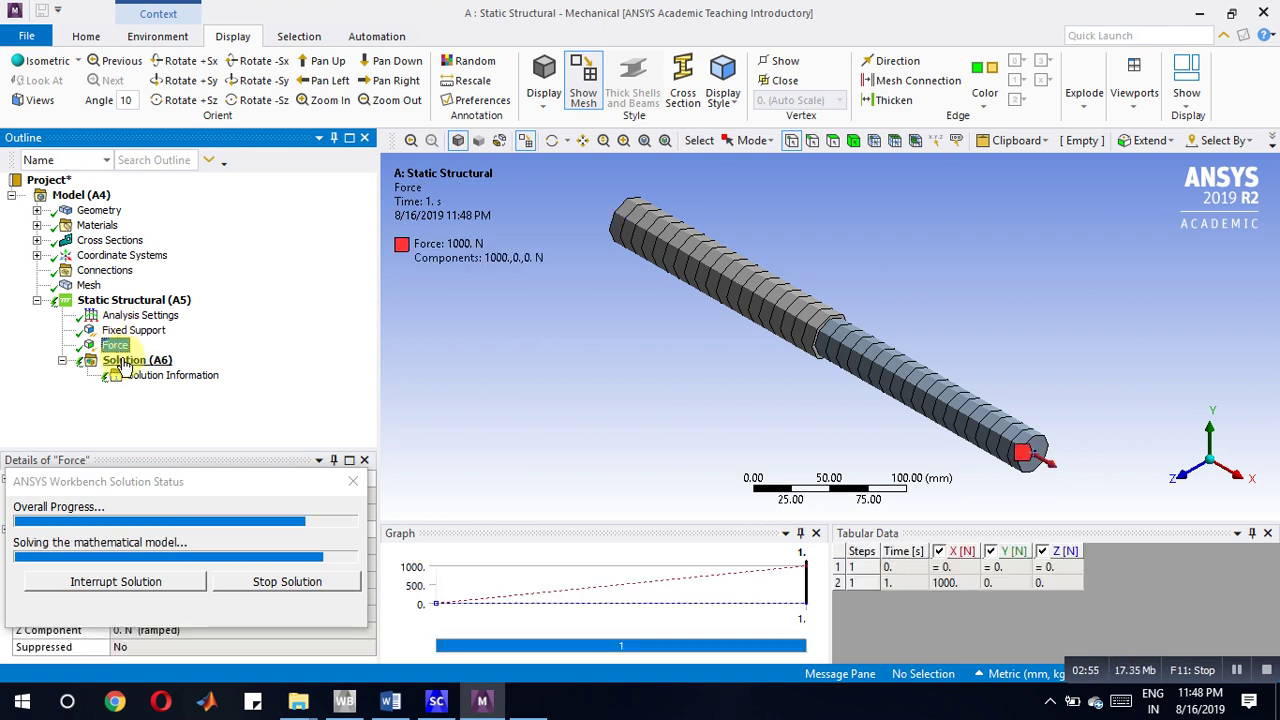
click(163, 483)
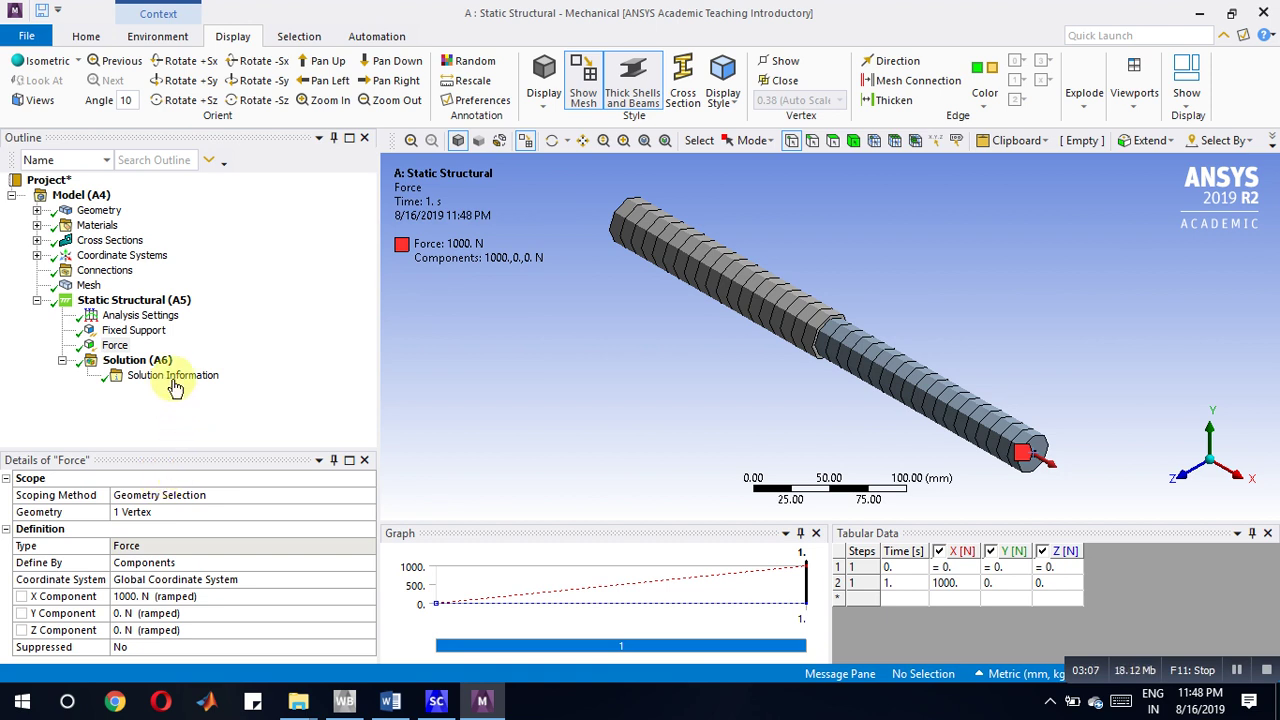
Step: Insert a Total Deformation result under Solution (A6)
click(146, 363)
right_click(149, 368)
mouse_move(193, 375)
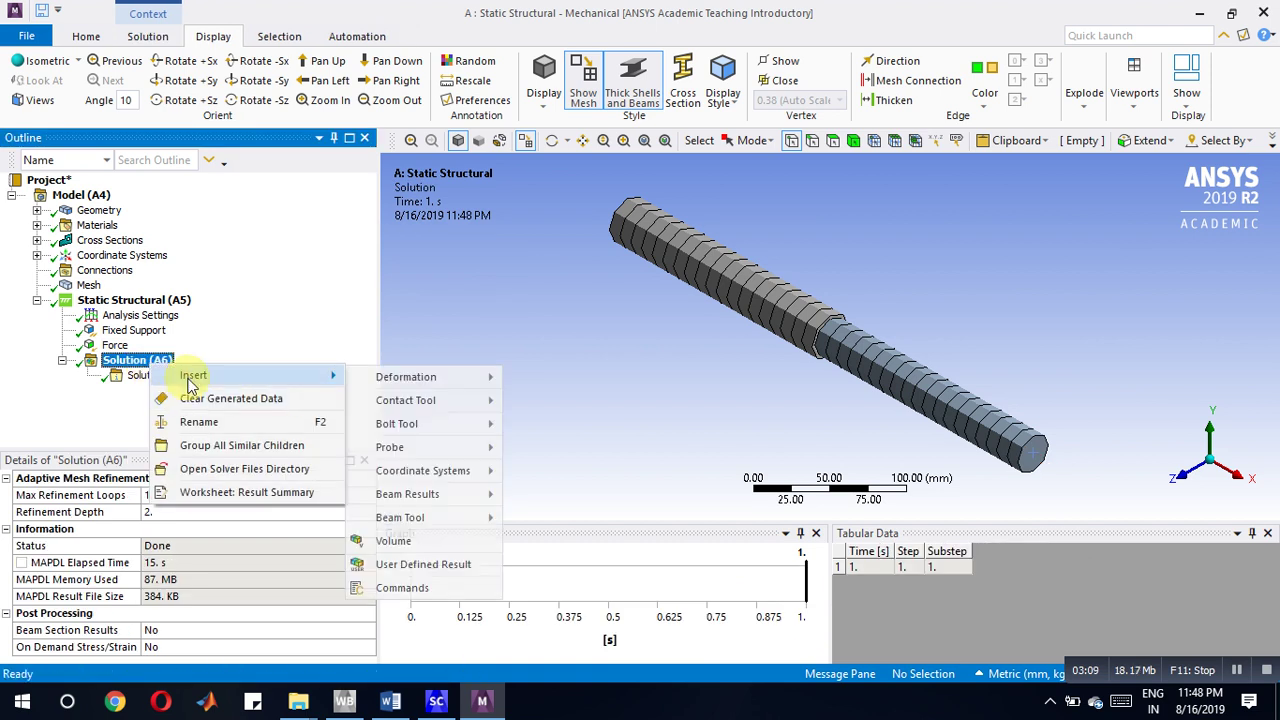
mouse_move(405, 377)
click(543, 380)
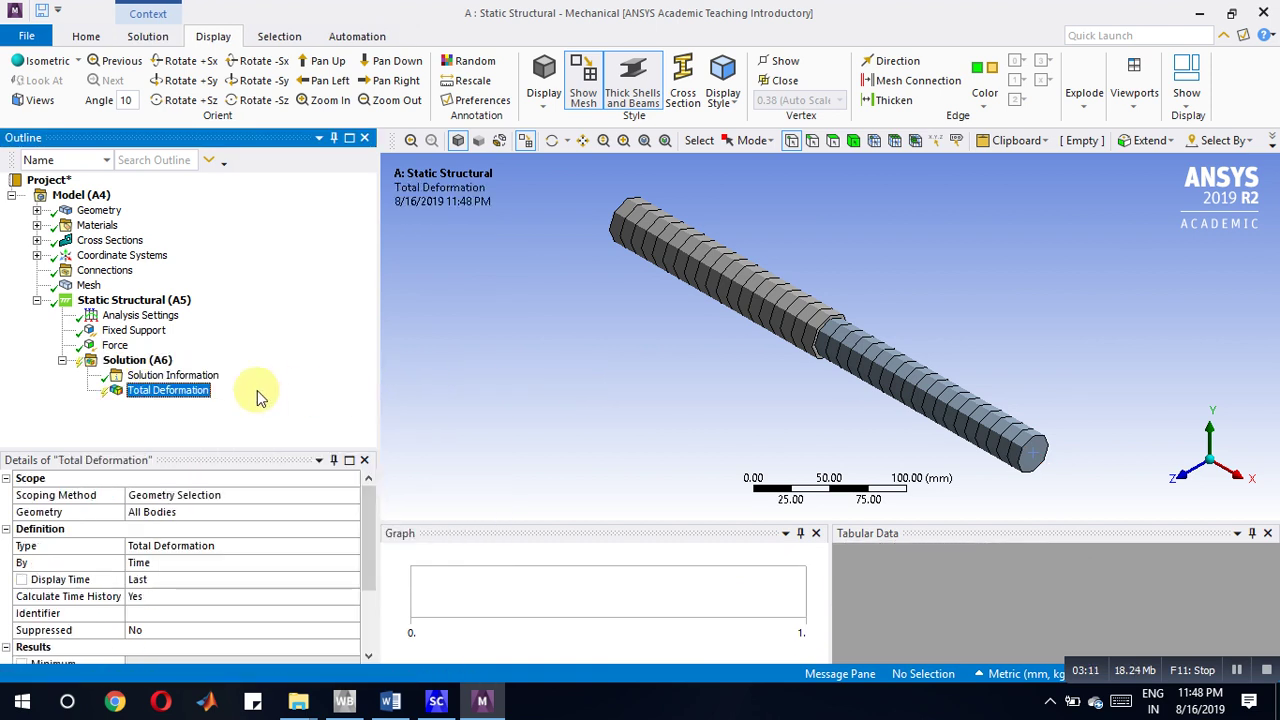
Step: Insert a Beam Tool result under Solution (A6)
right_click(140, 360)
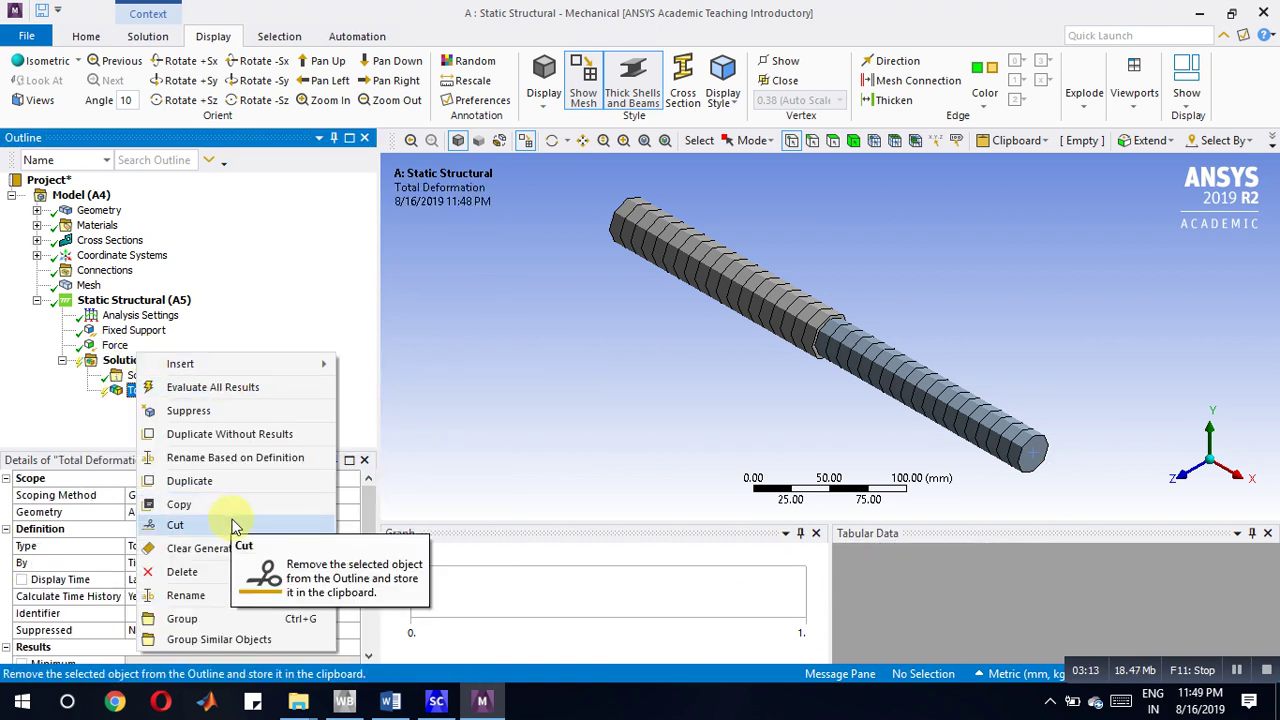
right_click(118, 362)
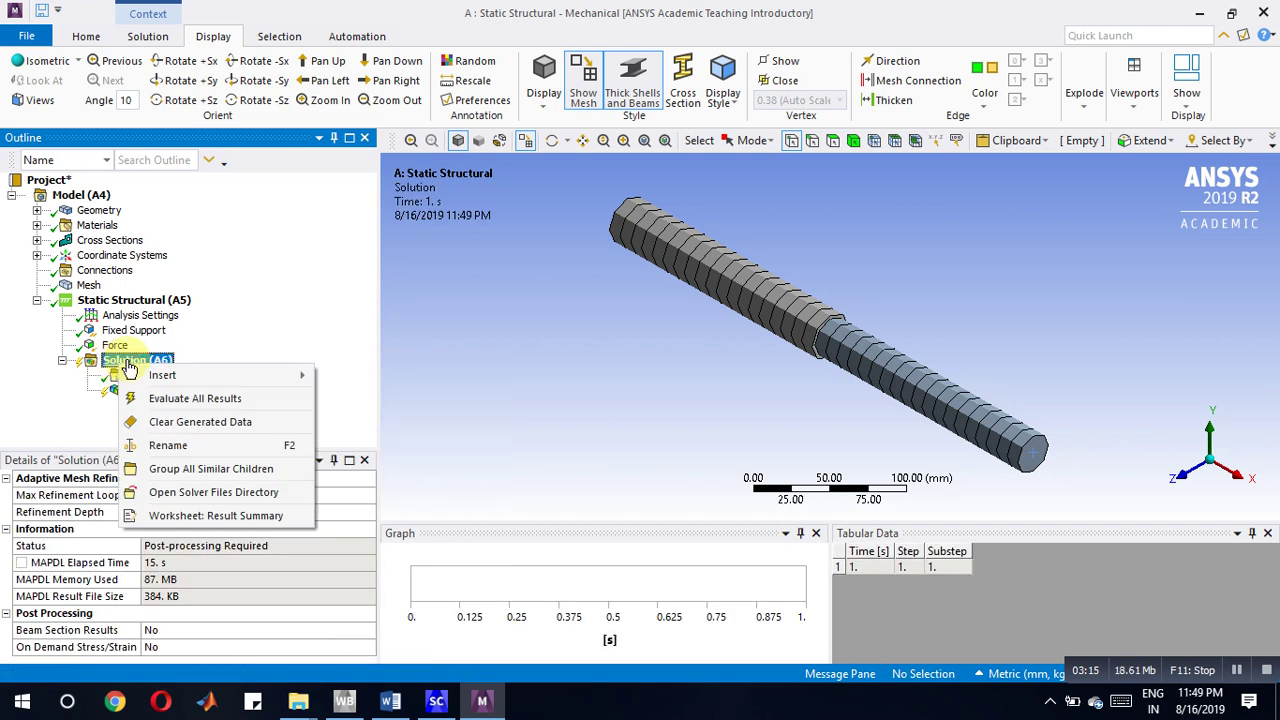
mouse_move(190, 375)
mouse_move(377, 500)
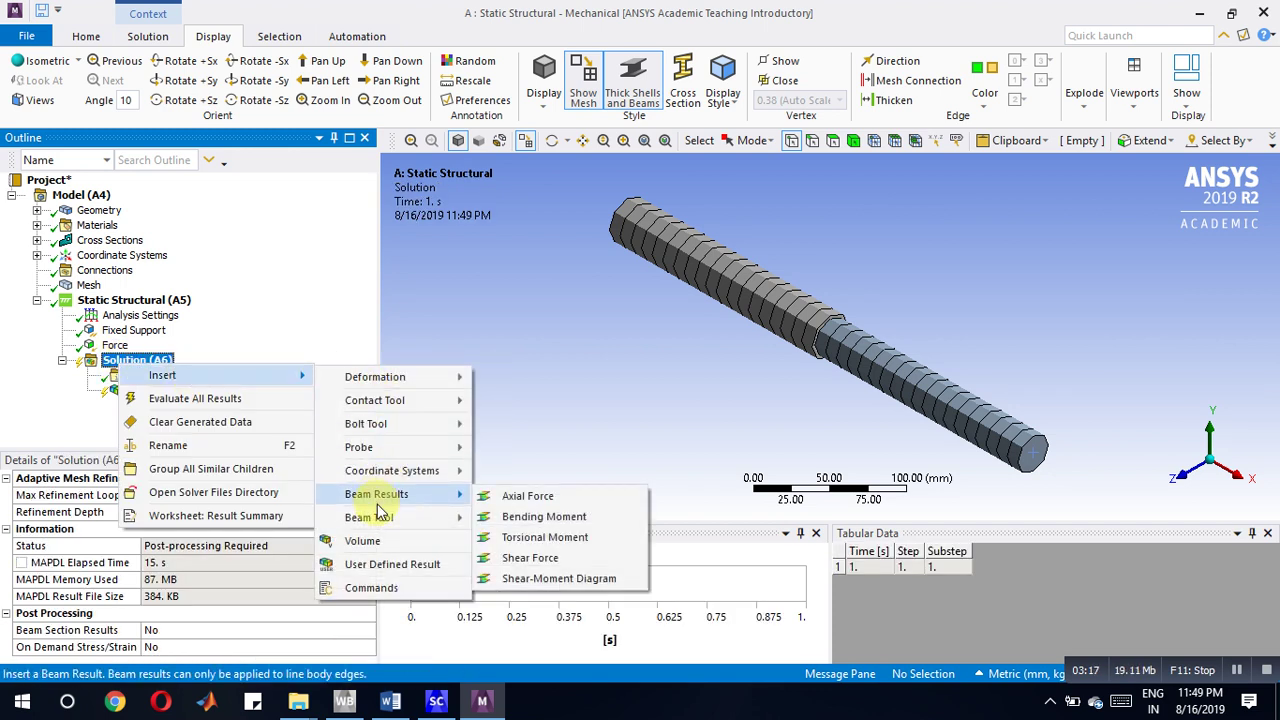
mouse_move(378, 513)
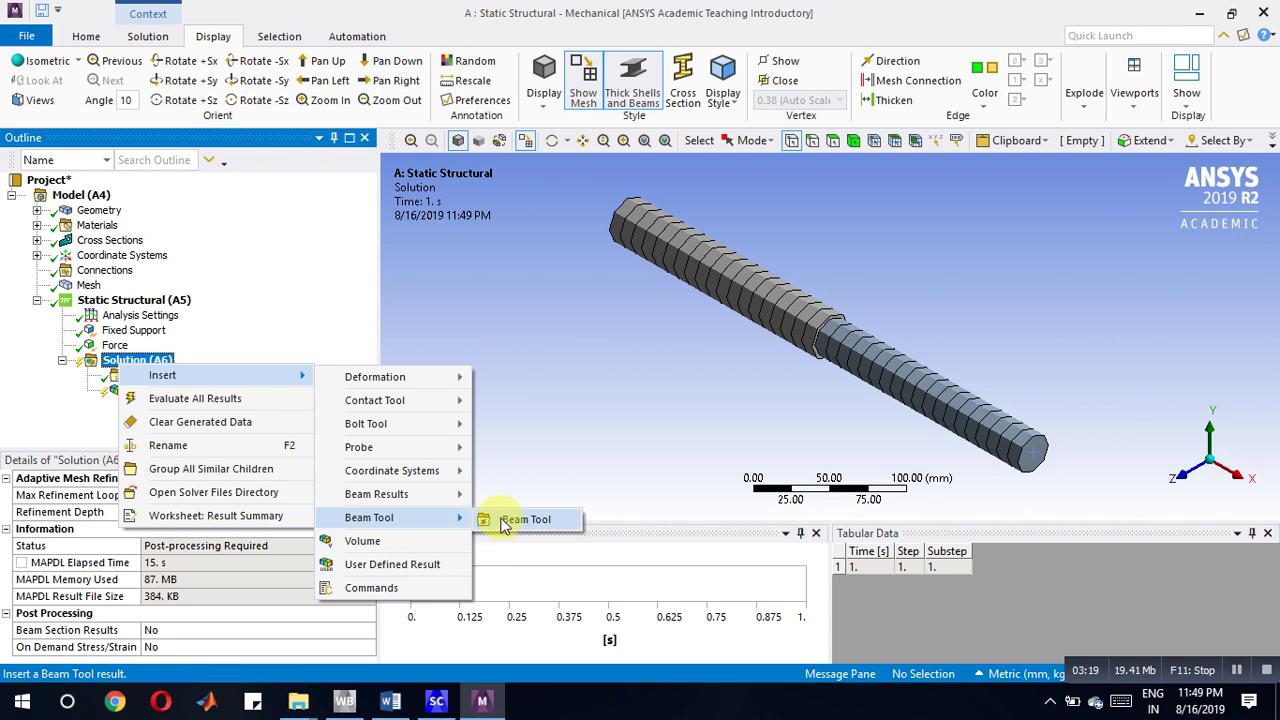
click(505, 518)
Step: Evaluate all results and expand the Beam Tool to show its direct and combined stresses
click(160, 362)
right_click(168, 366)
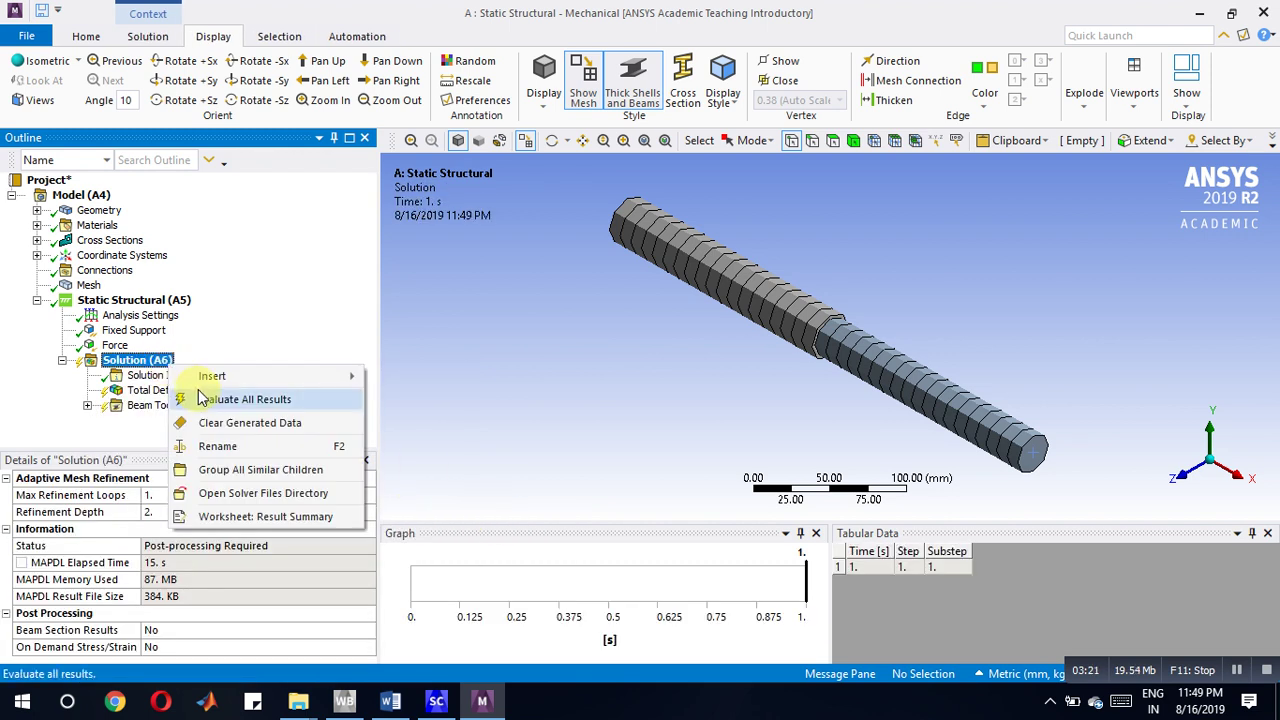
click(208, 397)
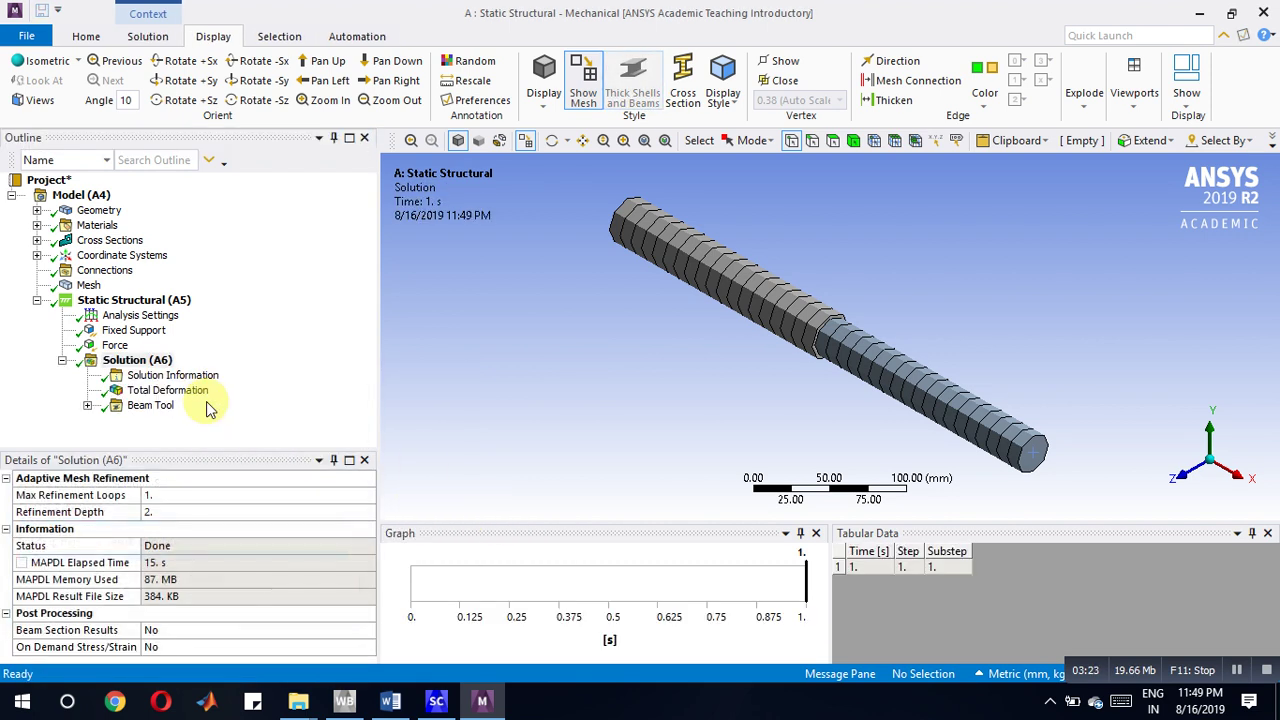
click(87, 405)
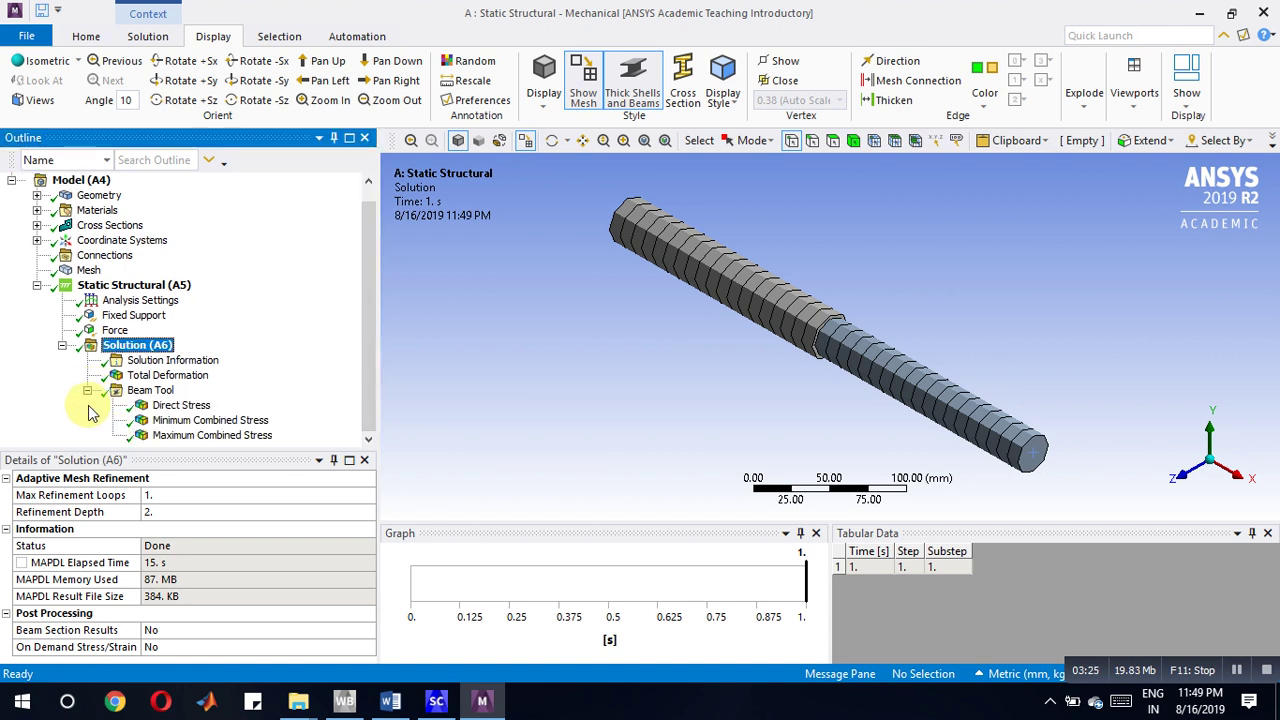
Step: Play the Total Deformation and then the Direct Stress result animations
click(143, 377)
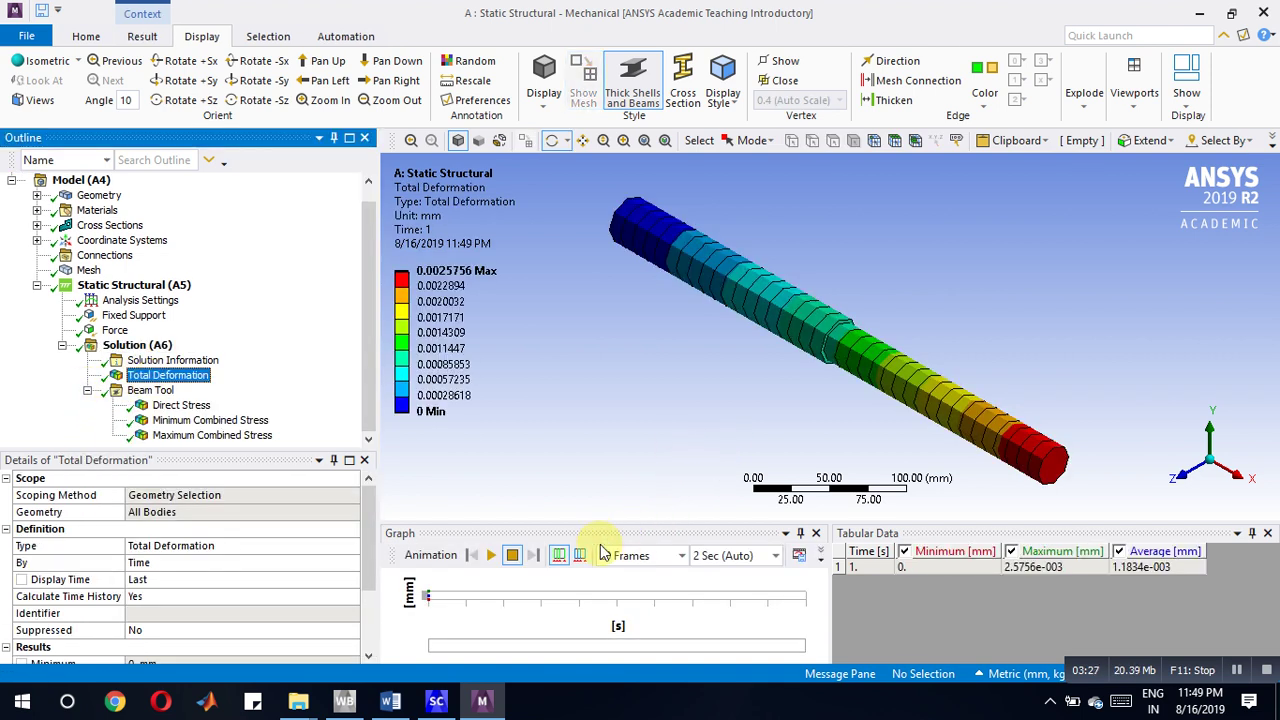
click(492, 556)
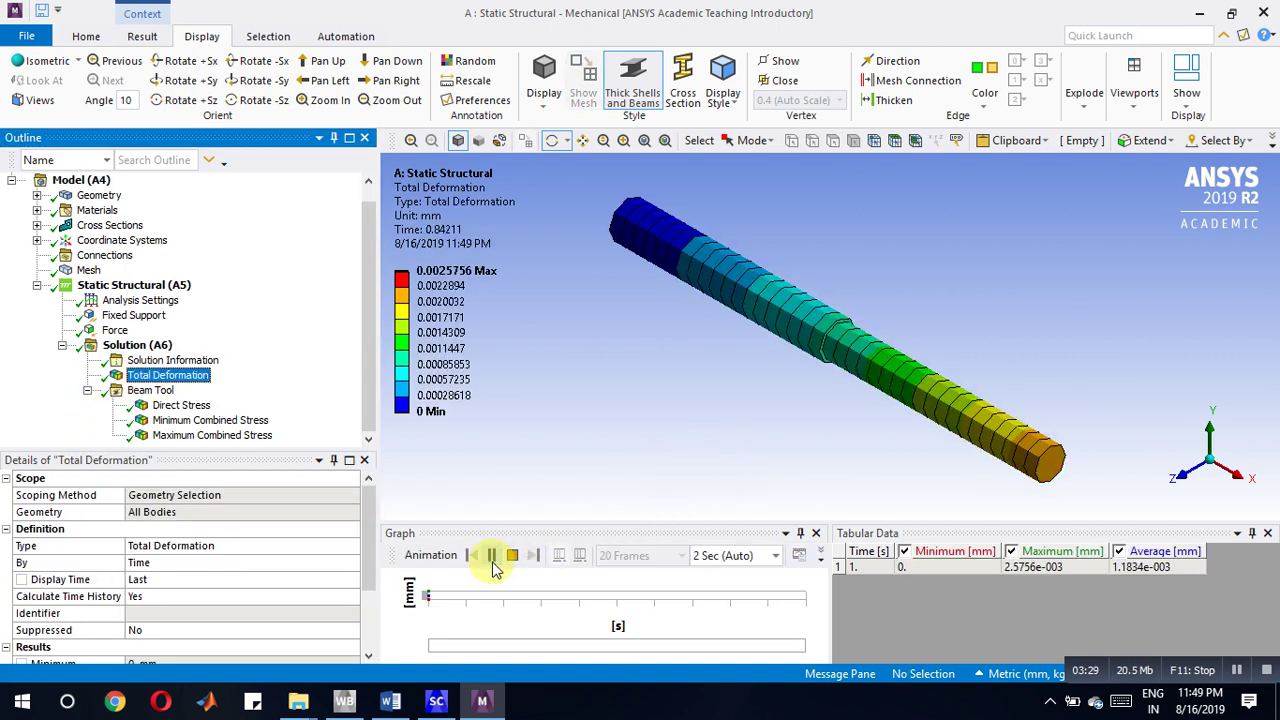
click(172, 404)
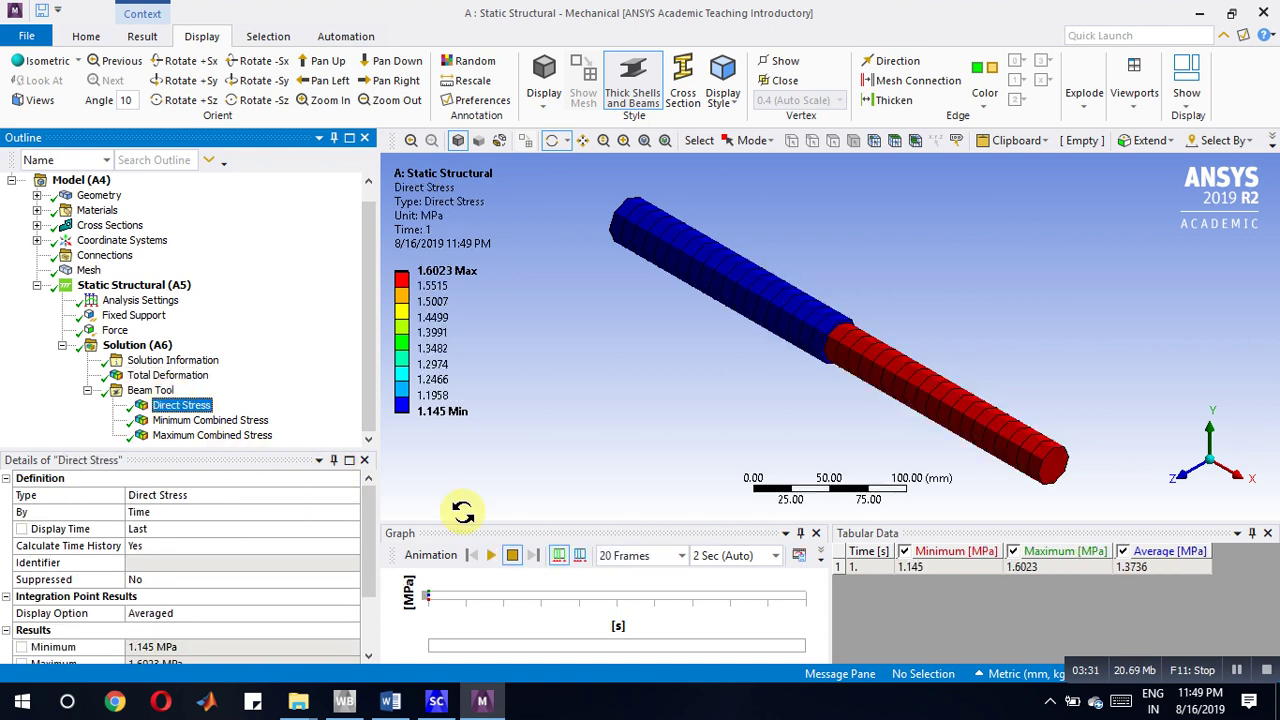
click(492, 556)
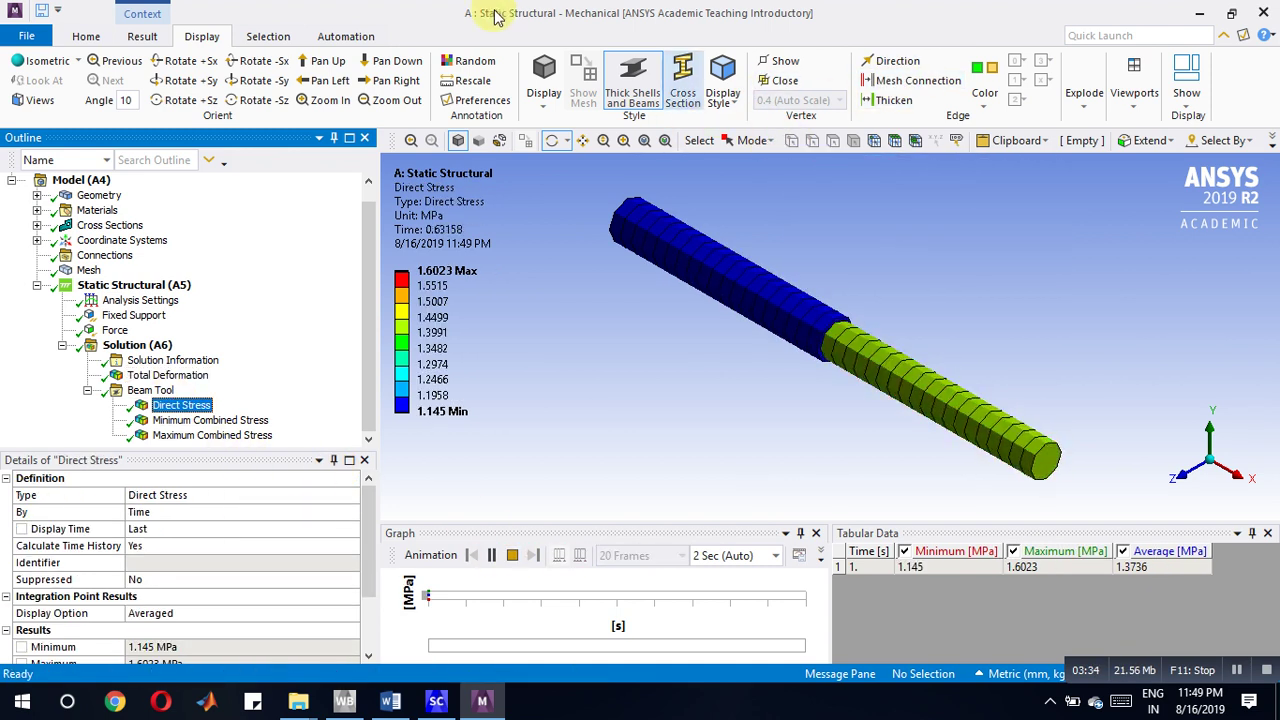
Step: Browse the ribbon's result, display, viewport layout and selection options, leaving settings unchanged
click(139, 44)
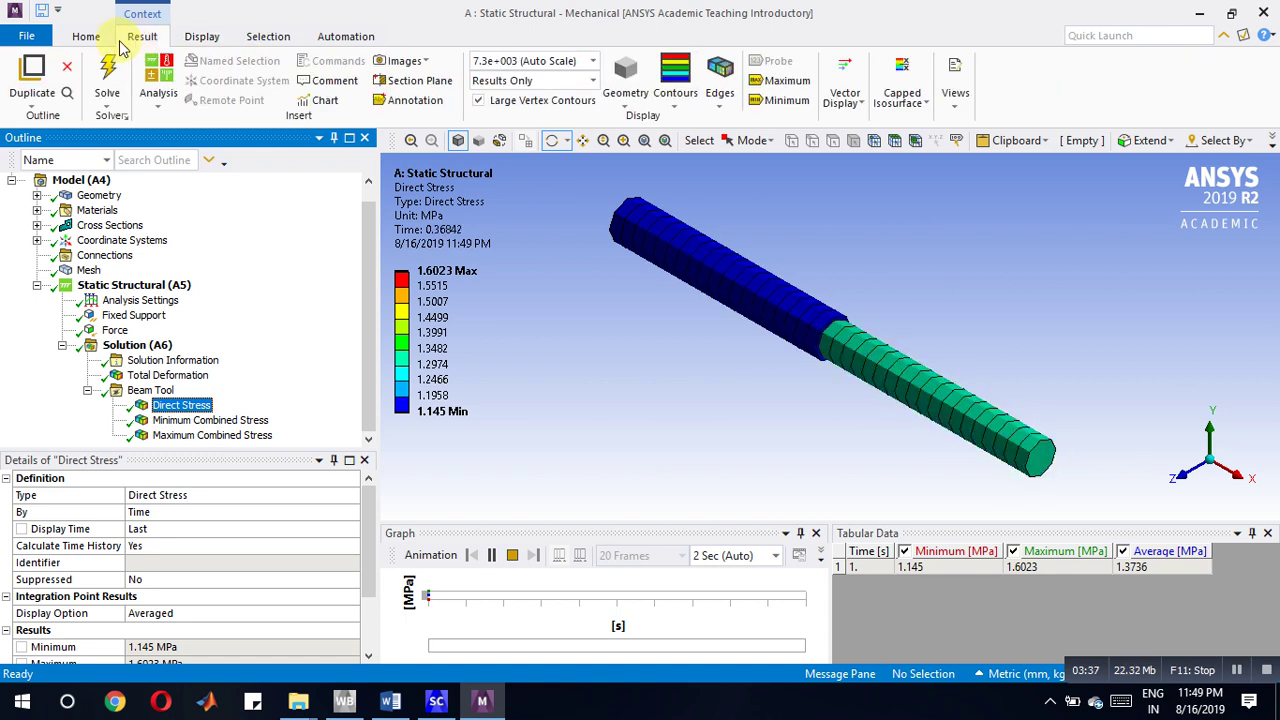
click(88, 38)
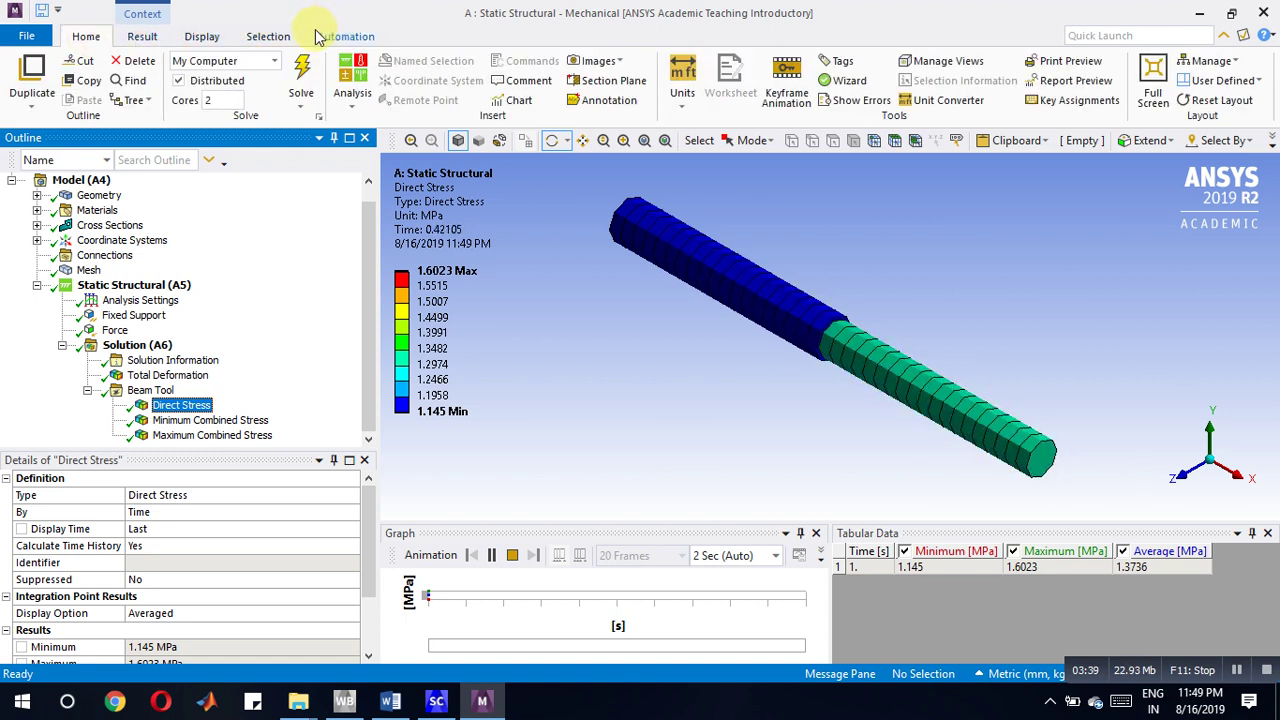
click(203, 37)
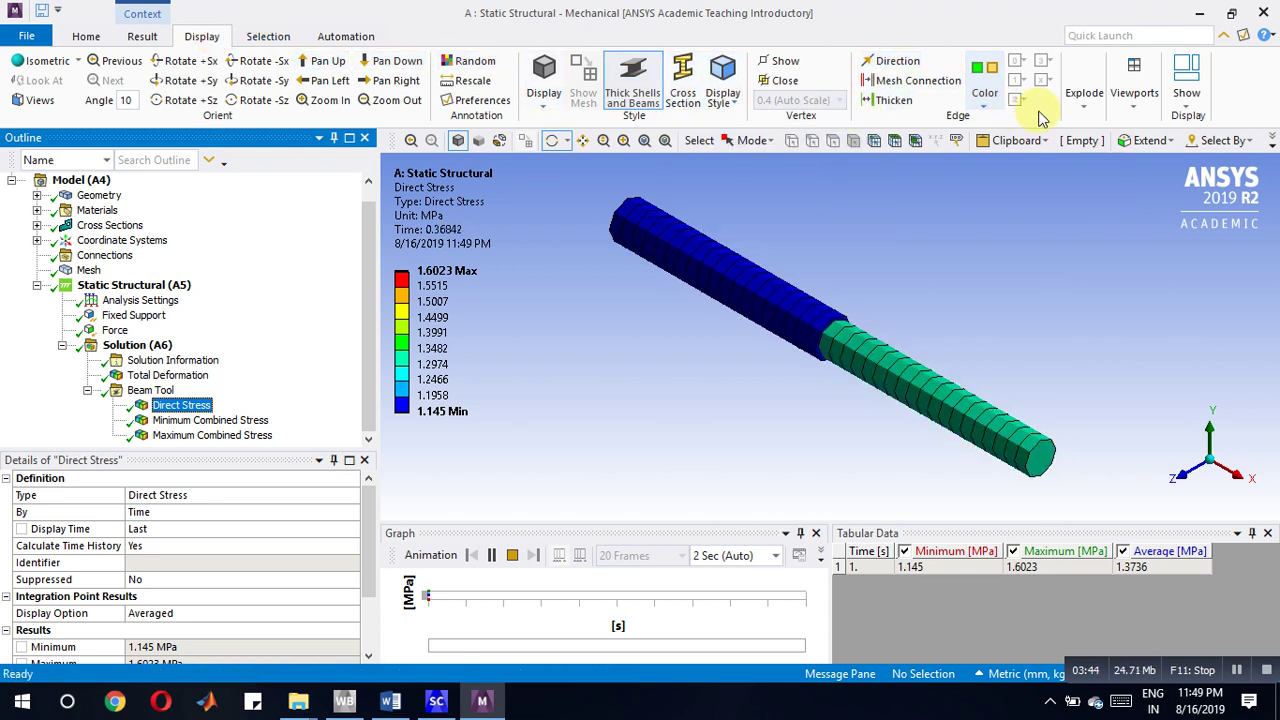
click(1134, 100)
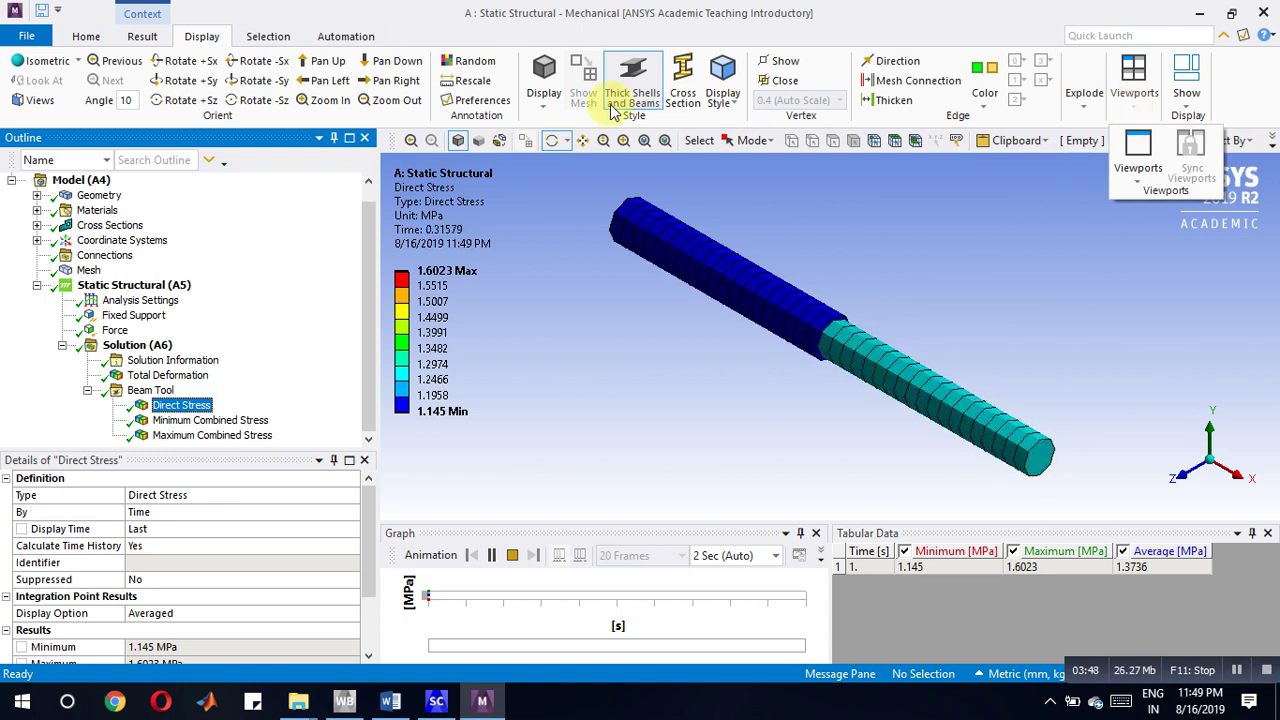
click(986, 98)
click(929, 120)
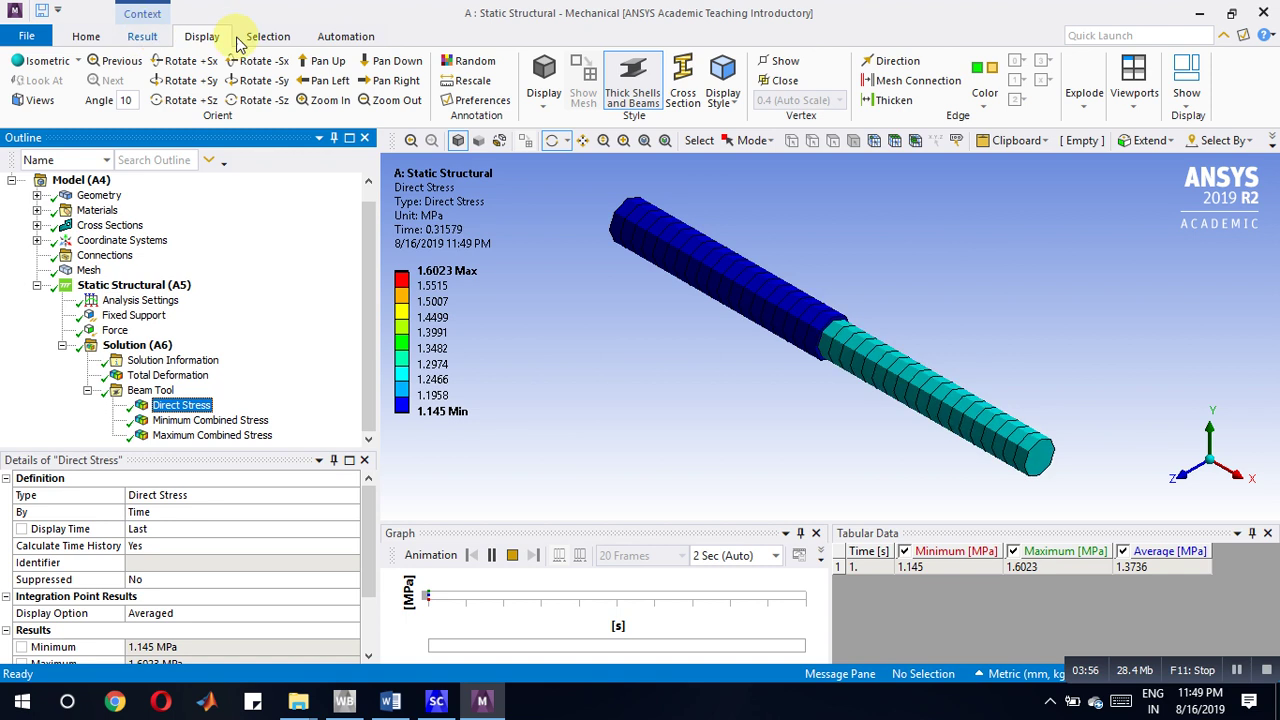
click(262, 37)
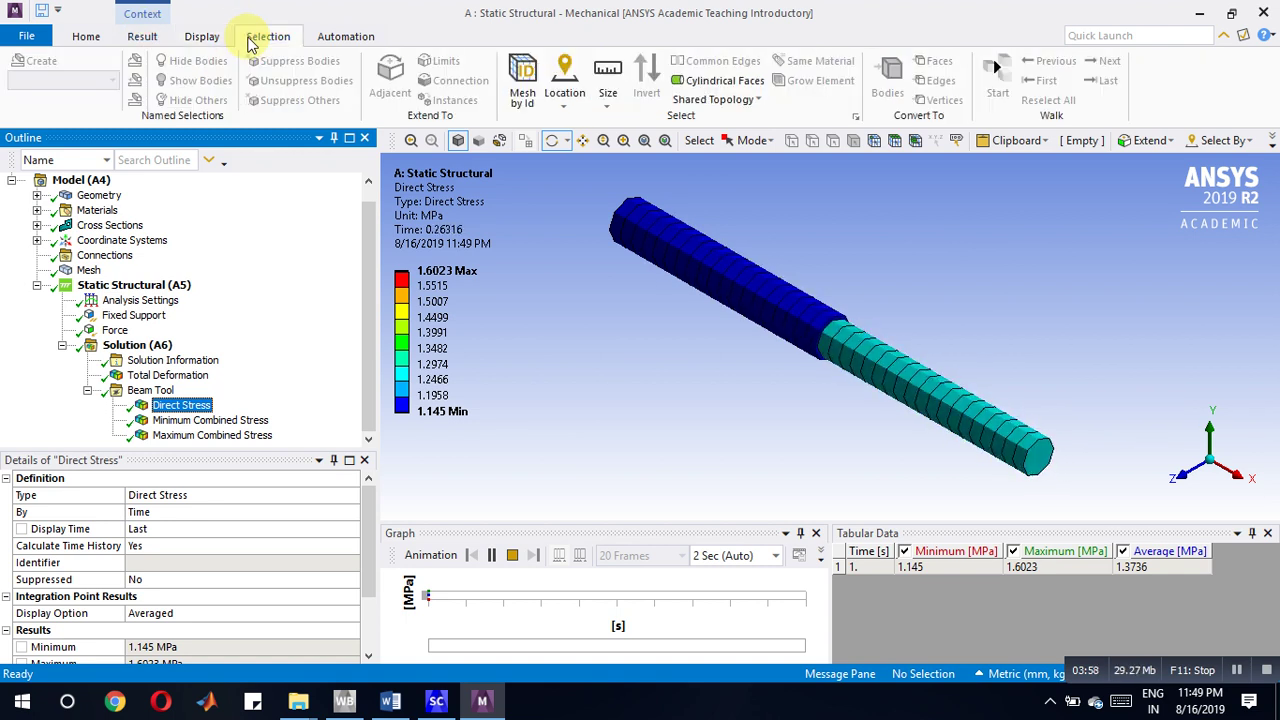
click(143, 37)
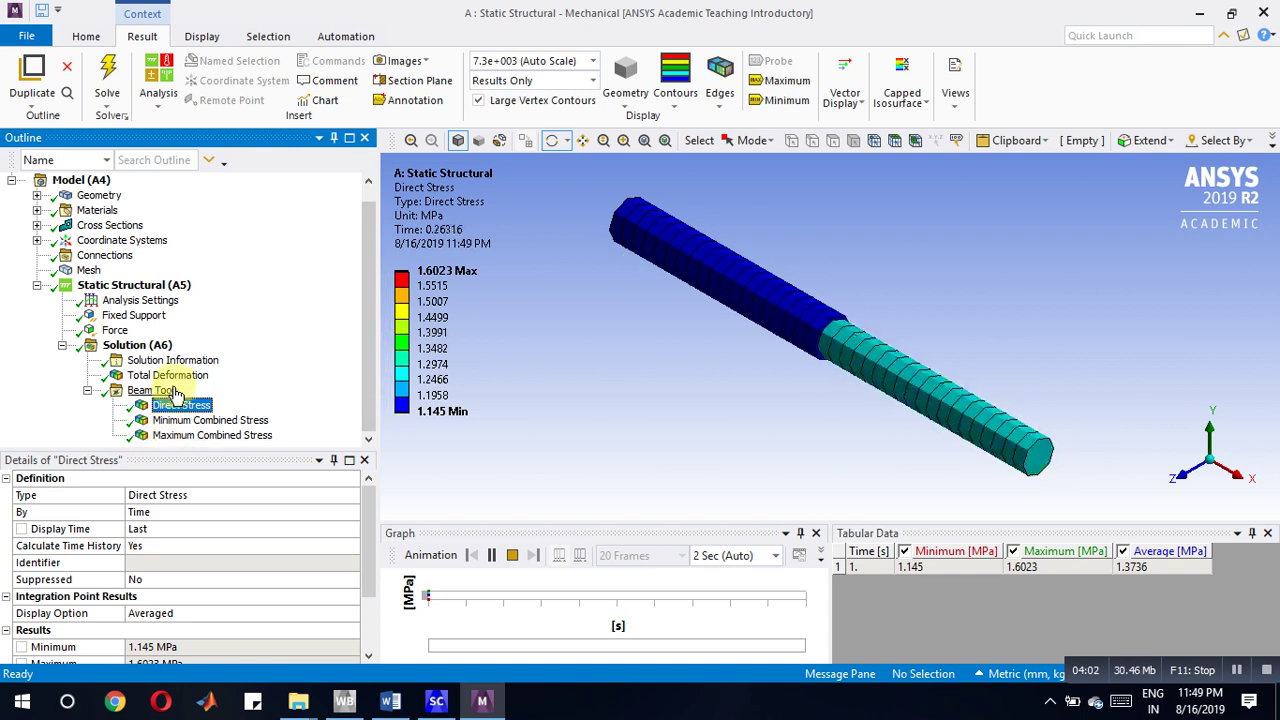
Step: Probe the static Direct Stress result: 1.145 MPa on the thicker section, 1.6023 MPa on the thinner
click(170, 375)
click(180, 405)
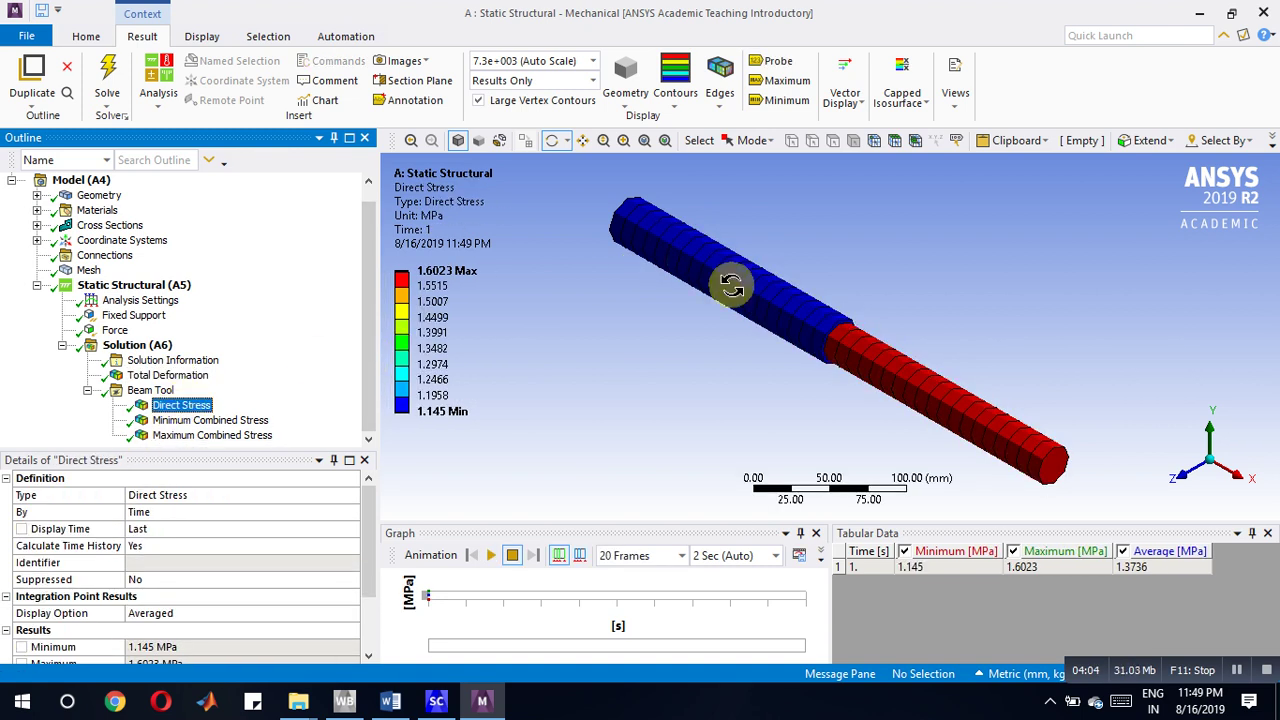
click(772, 61)
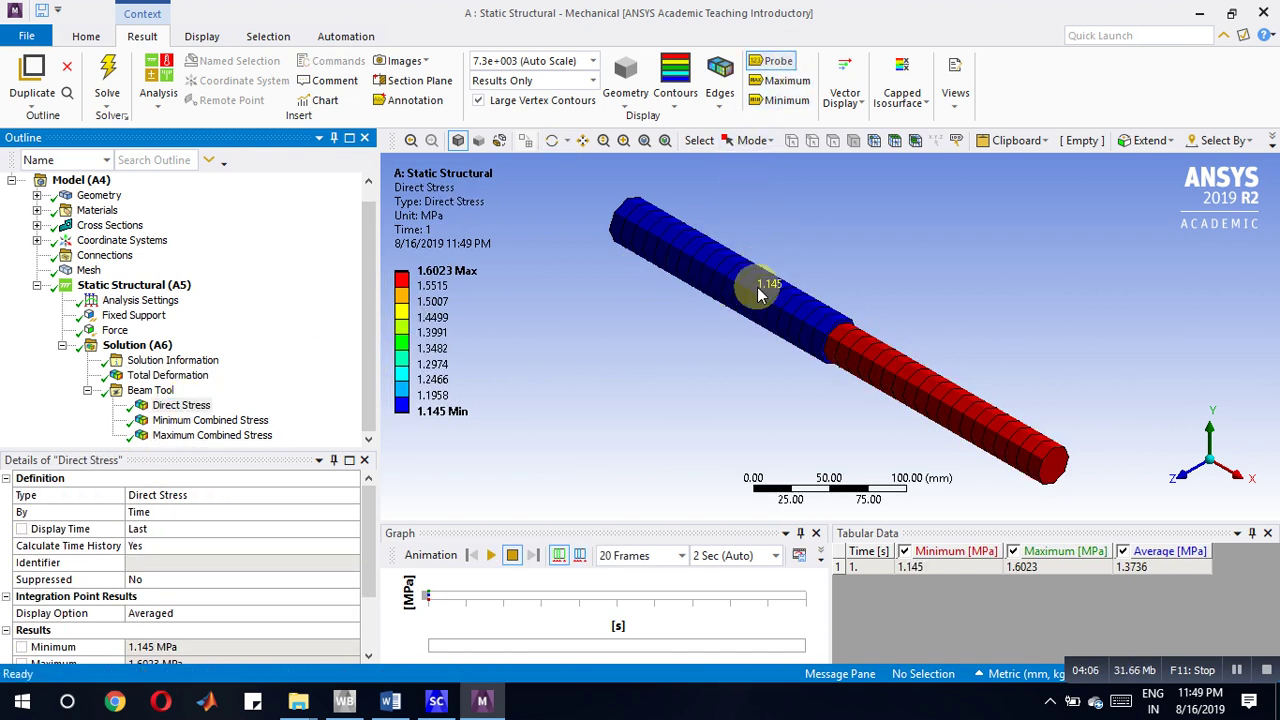
click(758, 289)
click(913, 377)
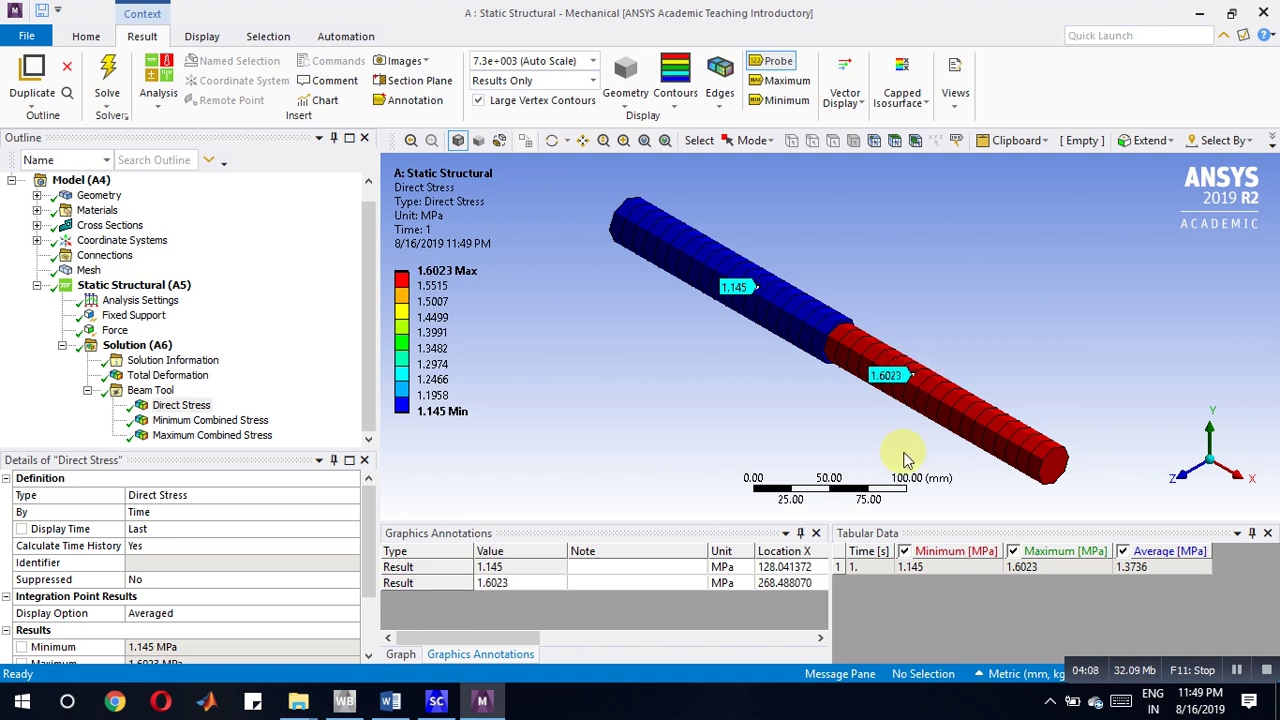